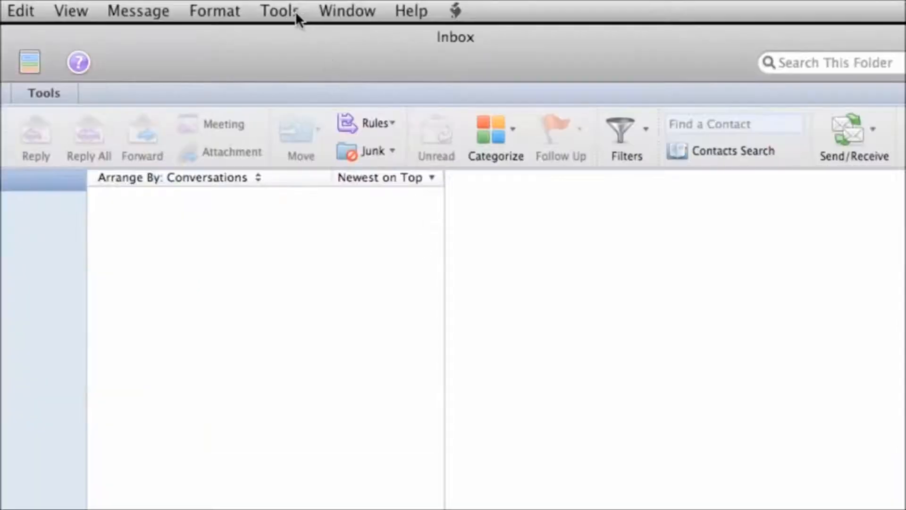
Add a Hotmail POP e-mail account with its address and password, with automatic configuration turned off.
{"action": "left_click", "coordinate": [296, 11]}
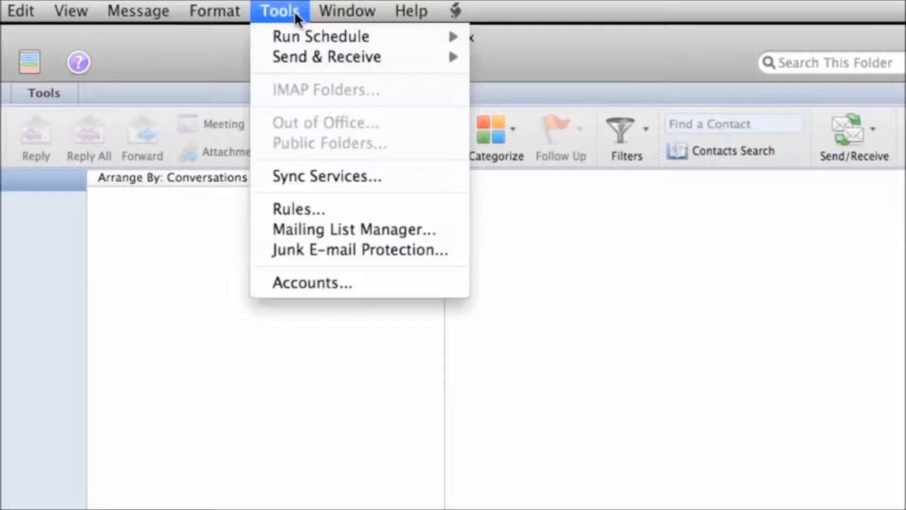
{"action": "left_click", "coordinate": [382, 283]}
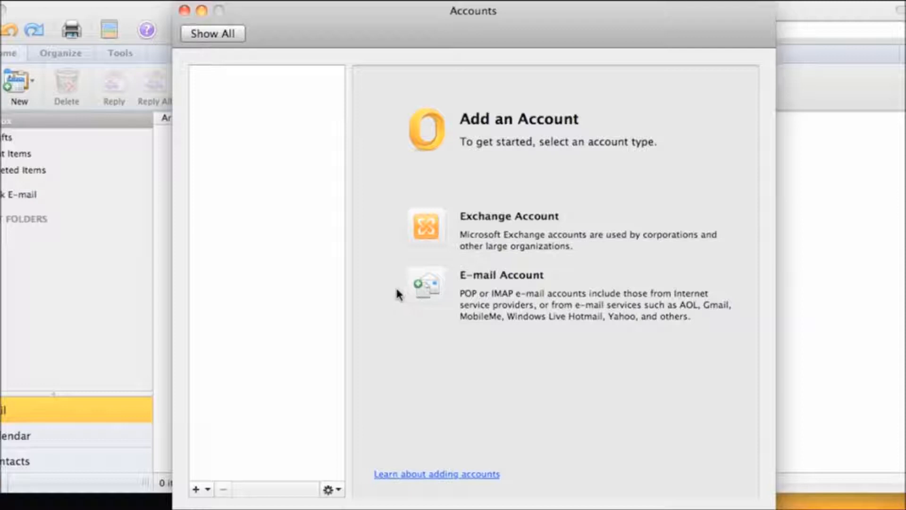
{"action": "left_click", "coordinate": [208, 491]}
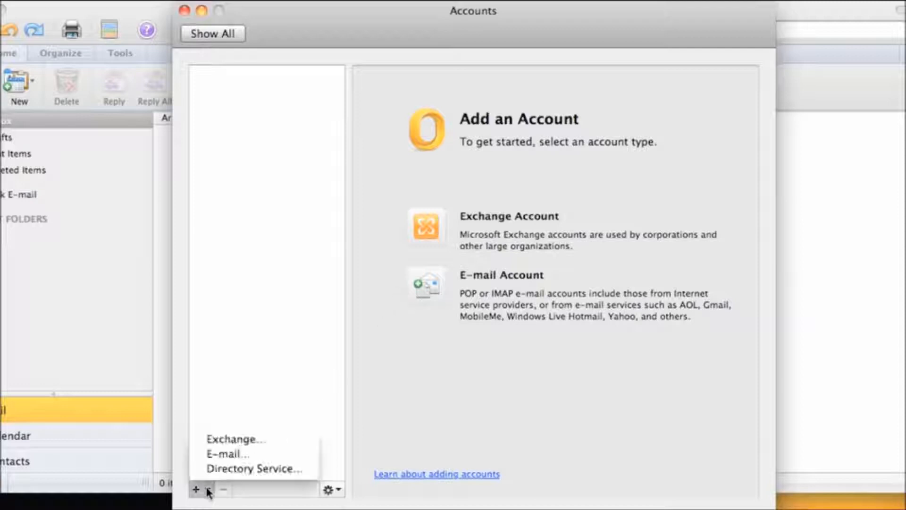
{"action": "left_click", "coordinate": [257, 454]}
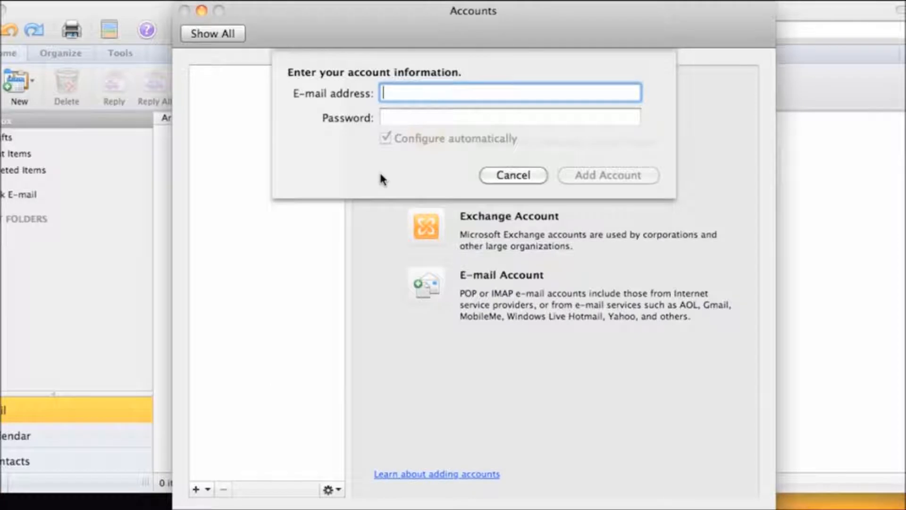
{"action": "key", "text": "Tab"}
{"action": "type", "text": "••••••••"}
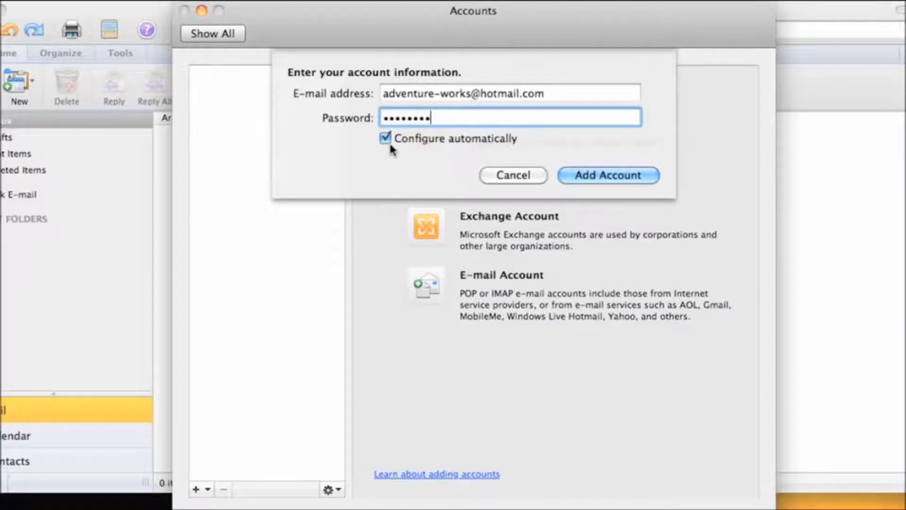
{"action": "left_click", "coordinate": [385, 138]}
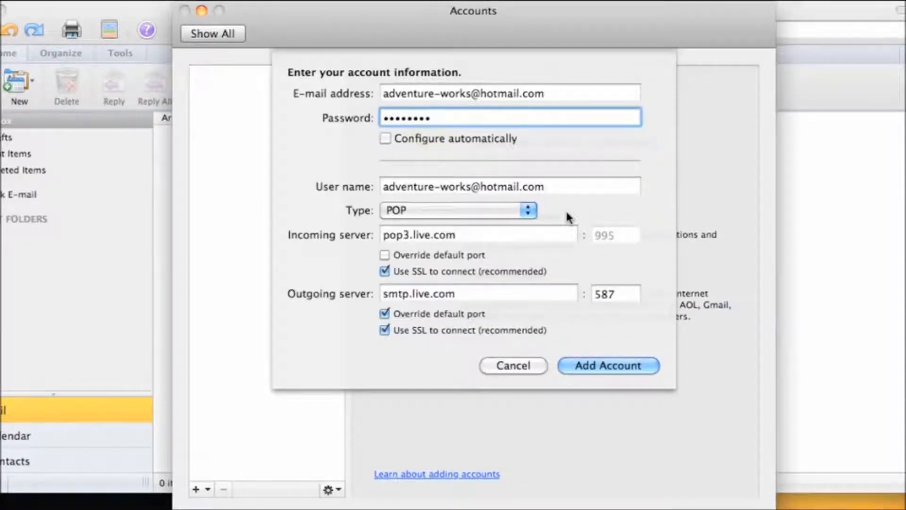
{"action": "left_click", "coordinate": [645, 358]}
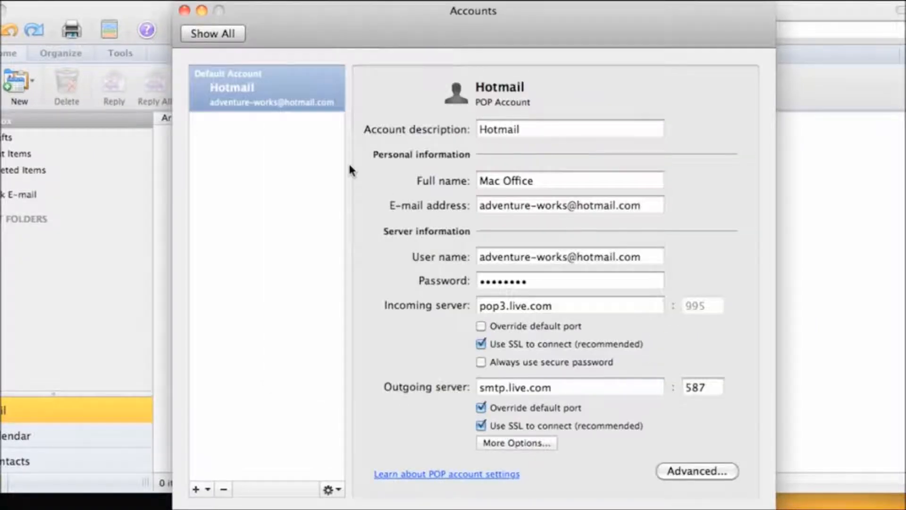
Close the Accounts window and glance at the Outlook menu without choosing anything.
{"action": "left_click", "coordinate": [184, 10]}
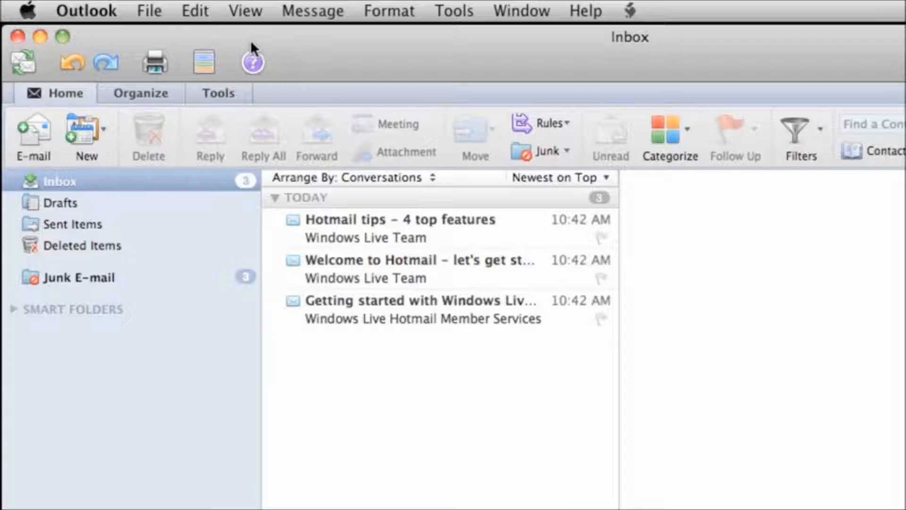
{"action": "left_click", "coordinate": [122, 10]}
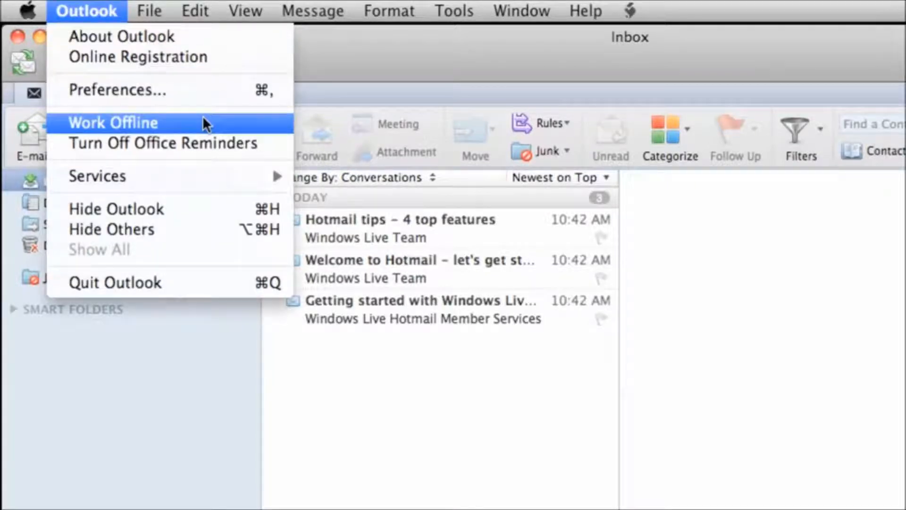
{"action": "left_click", "coordinate": [348, 66]}
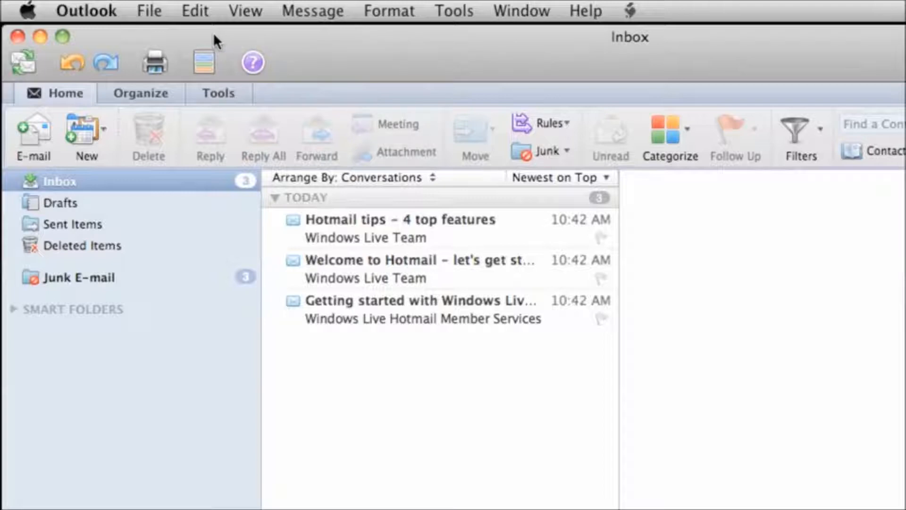
Browse the File and View menus without choosing a command.
{"action": "left_click", "coordinate": [152, 12]}
{"action": "mouse_move", "coordinate": [233, 16]}
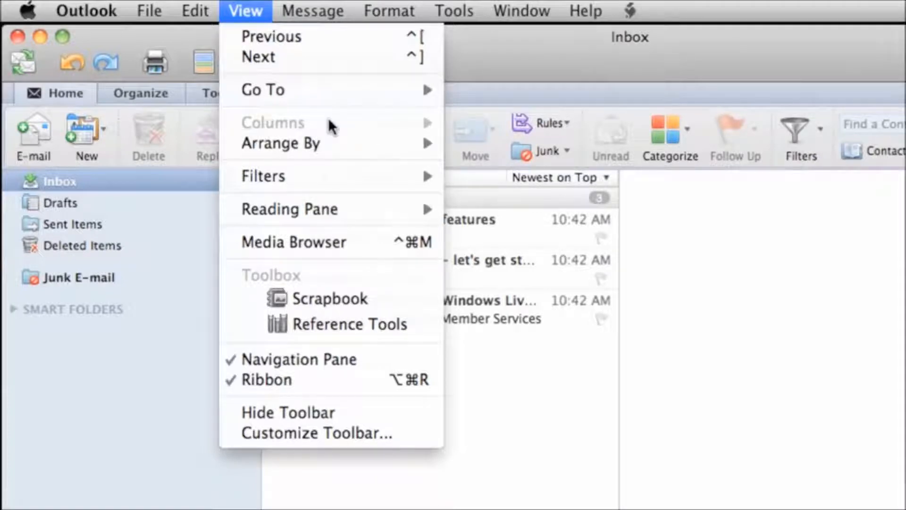
{"action": "left_click", "coordinate": [196, 37]}
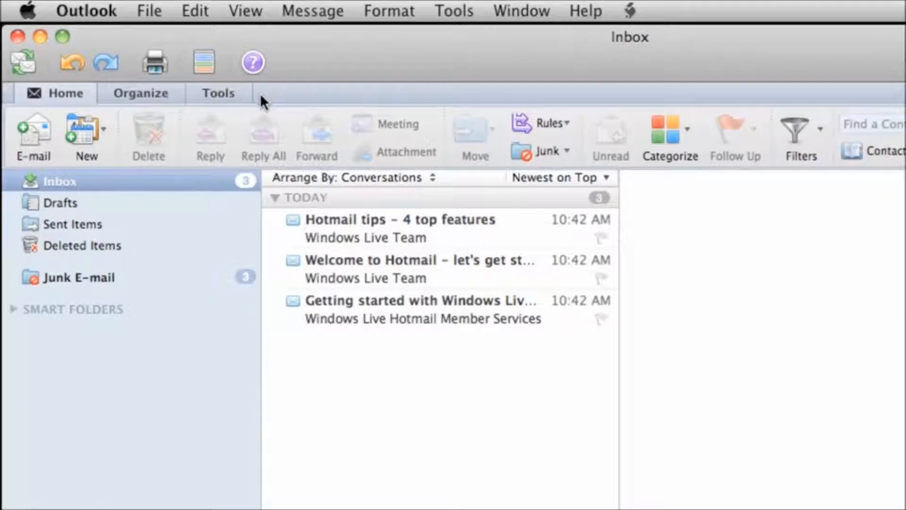
Look through the Organize and Tools ribbon tabs, then collapse the ribbon from Home.
{"action": "left_click", "coordinate": [177, 90]}
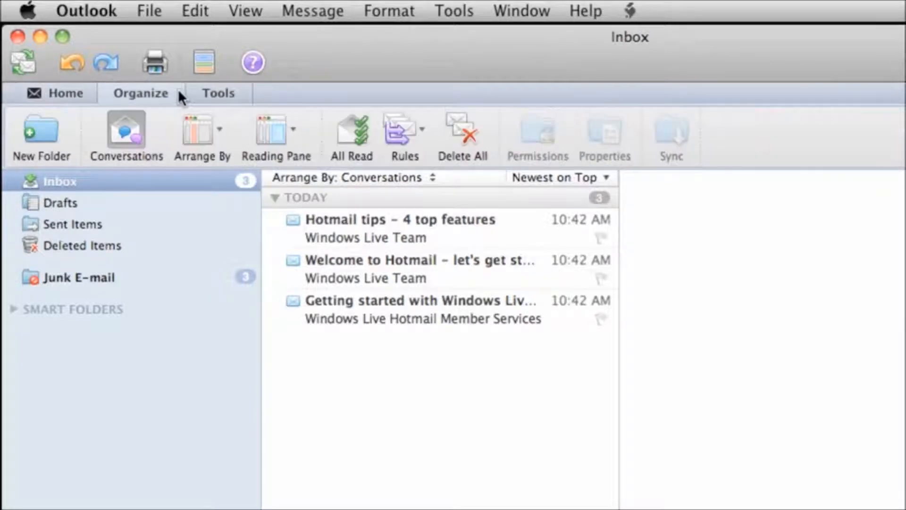
{"action": "left_click", "coordinate": [248, 88]}
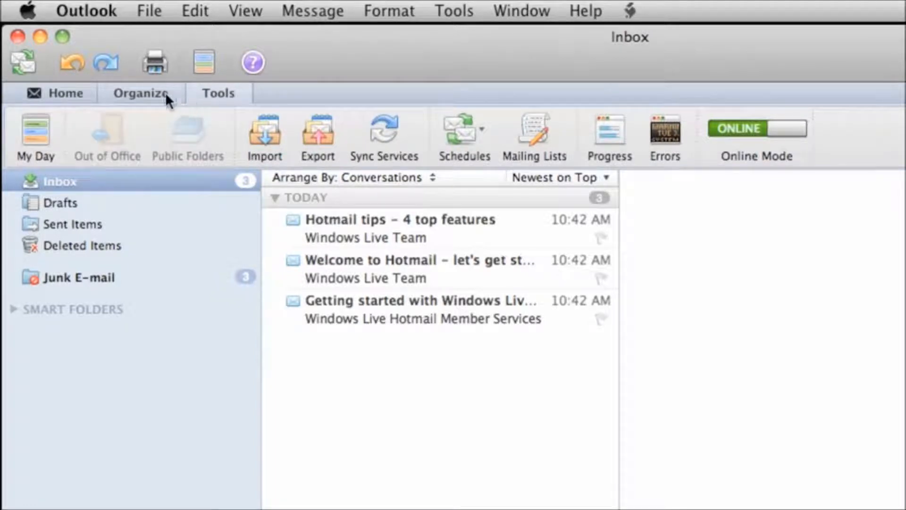
{"action": "left_click", "coordinate": [87, 91]}
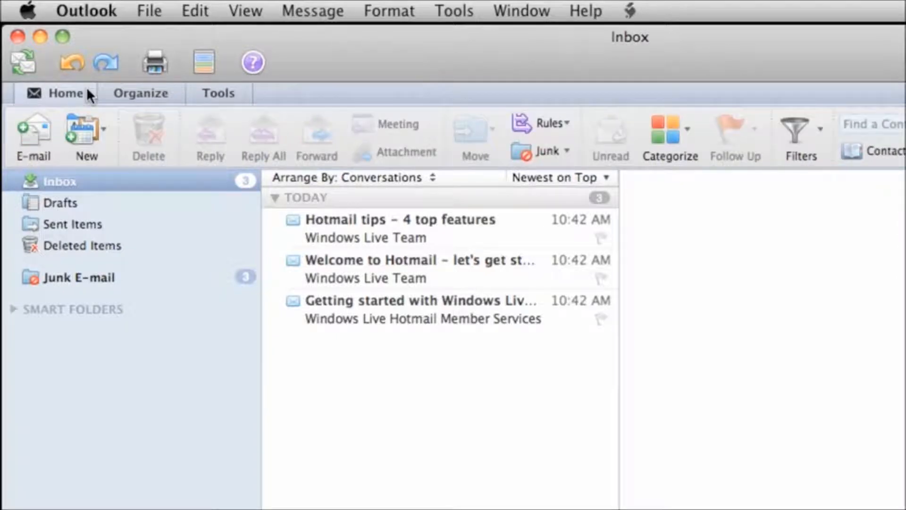
{"action": "left_click", "coordinate": [86, 91]}
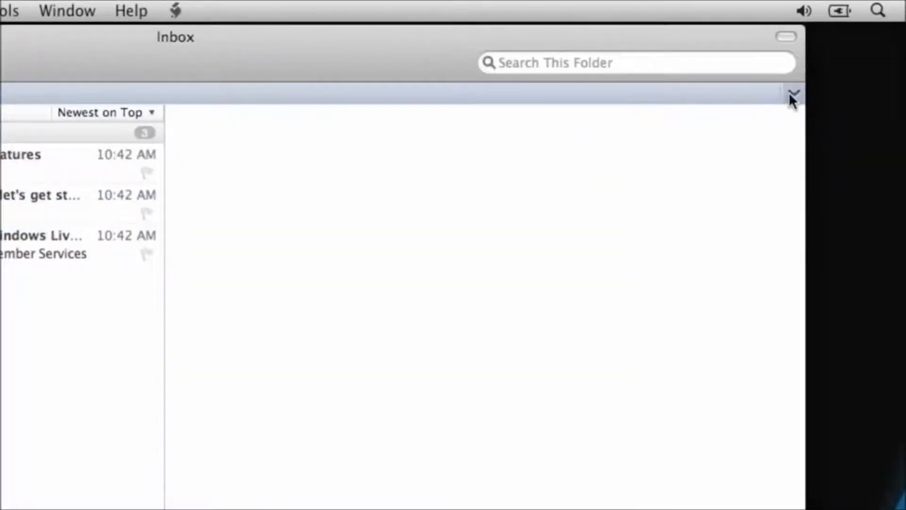
Expand the ribbon and read the 'Getting started with Windows Live Hotmail' message, briefly checking the View menu.
{"action": "left_click", "coordinate": [793, 96]}
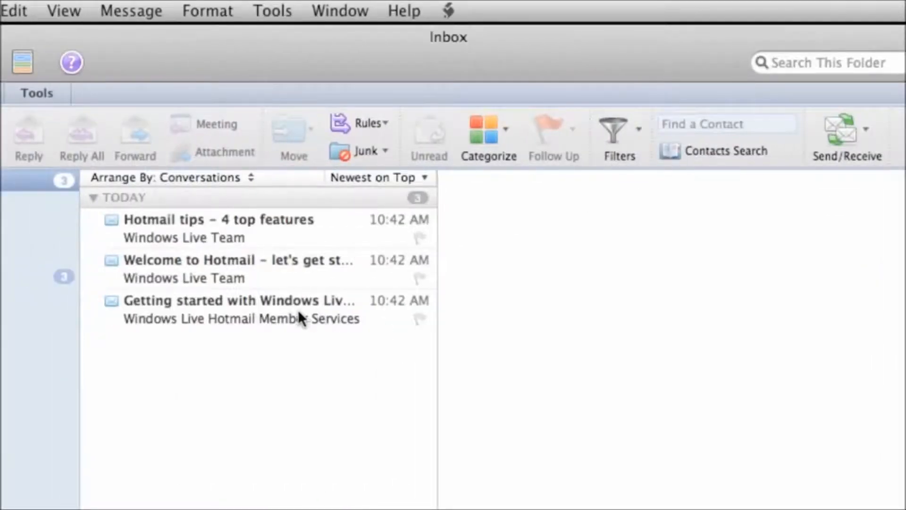
{"action": "left_click", "coordinate": [303, 319]}
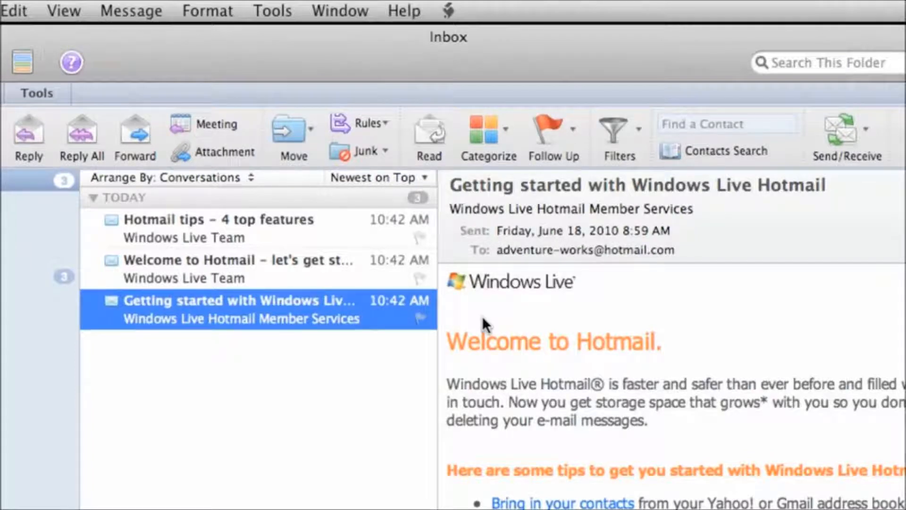
{"action": "left_click", "coordinate": [72, 11]}
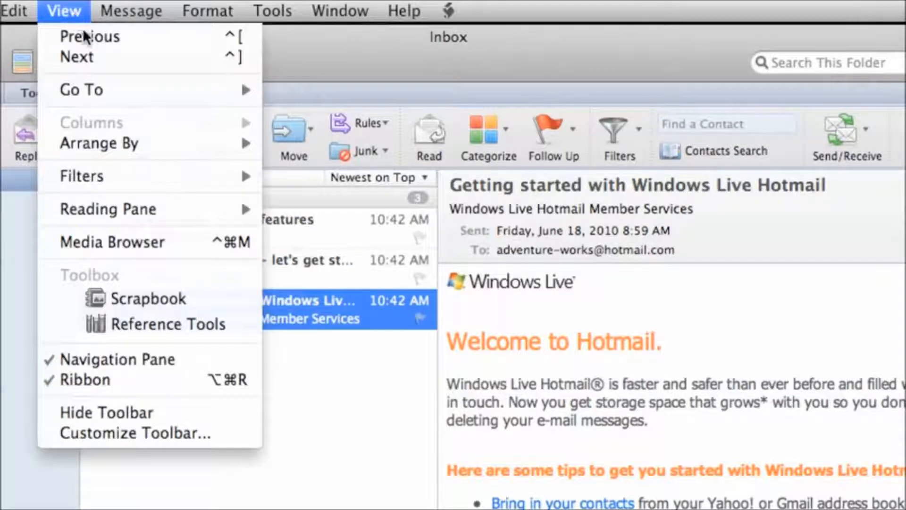
{"action": "mouse_move", "coordinate": [187, 222]}
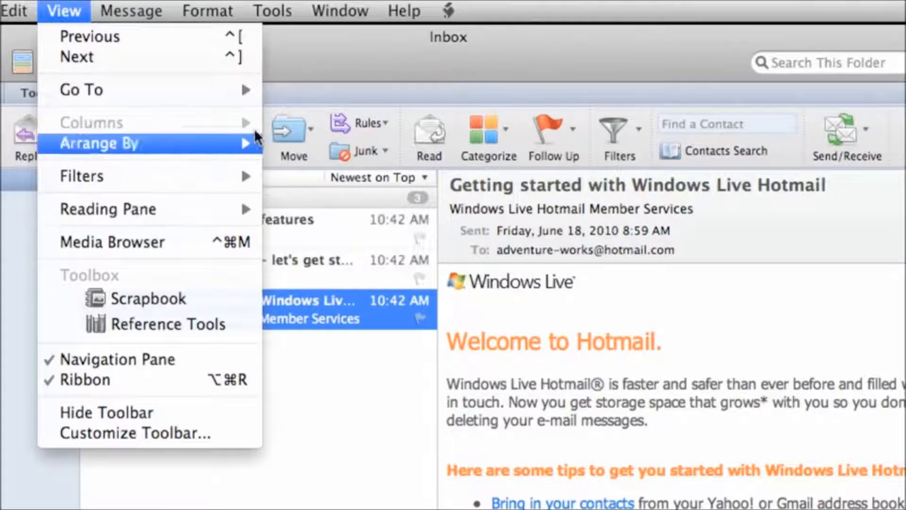
{"action": "left_click", "coordinate": [294, 51]}
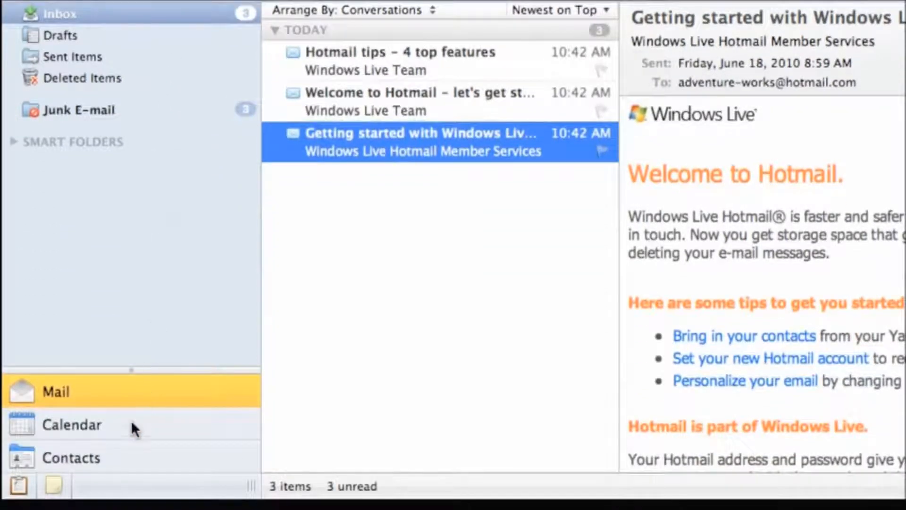
Visit Calendar and Contacts, return to Mail, and enlarge the navigation pane to reveal Tasks.
{"action": "left_click", "coordinate": [130, 423]}
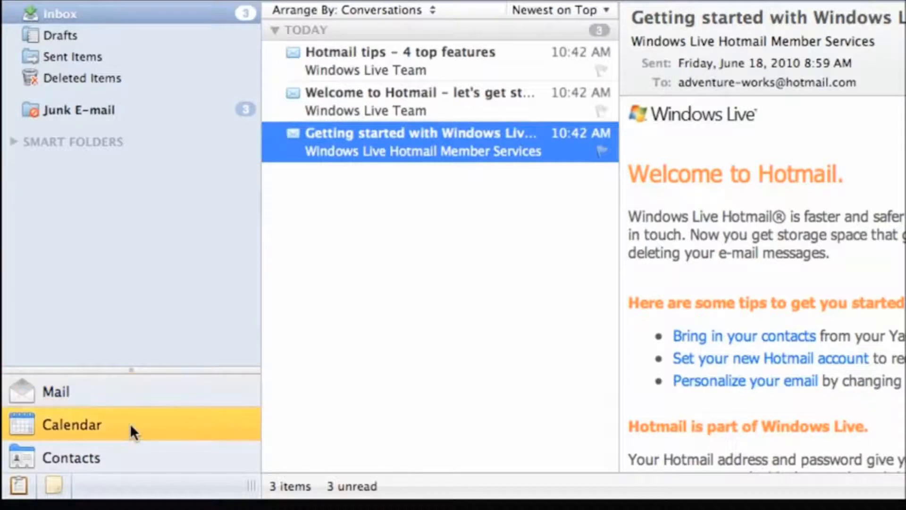
{"action": "left_click", "coordinate": [128, 448]}
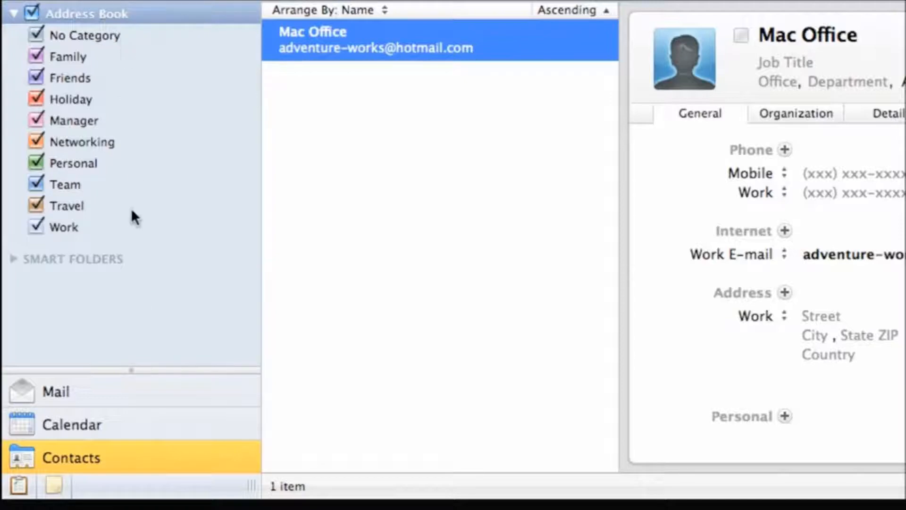
{"action": "left_click", "coordinate": [134, 391]}
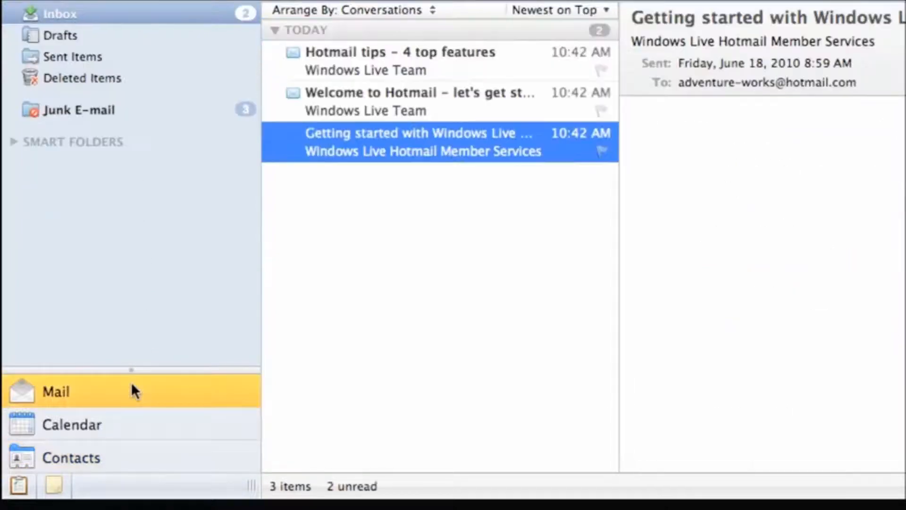
{"action": "left_click_drag", "start_coordinate": [130, 370], "coordinate": [134, 326]}
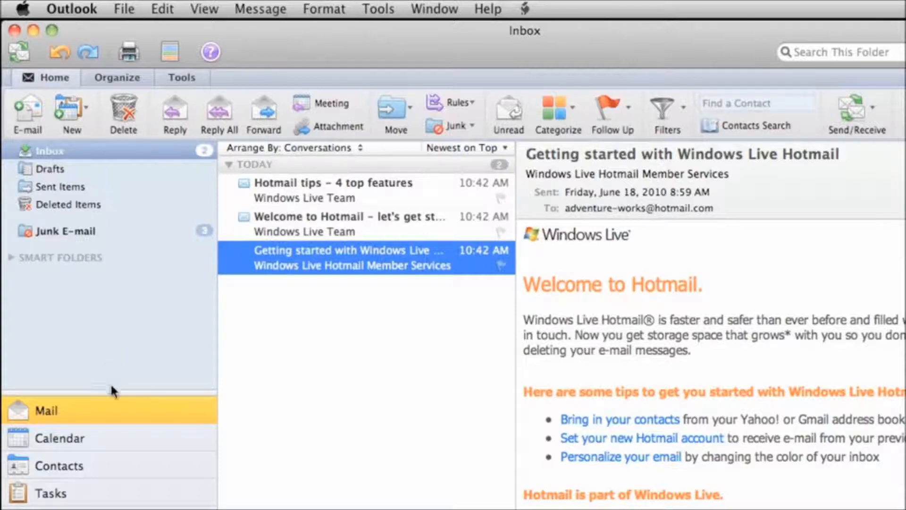
Create a new contact with the person's first and last name and work e-mail address.
{"action": "left_click", "coordinate": [97, 468]}
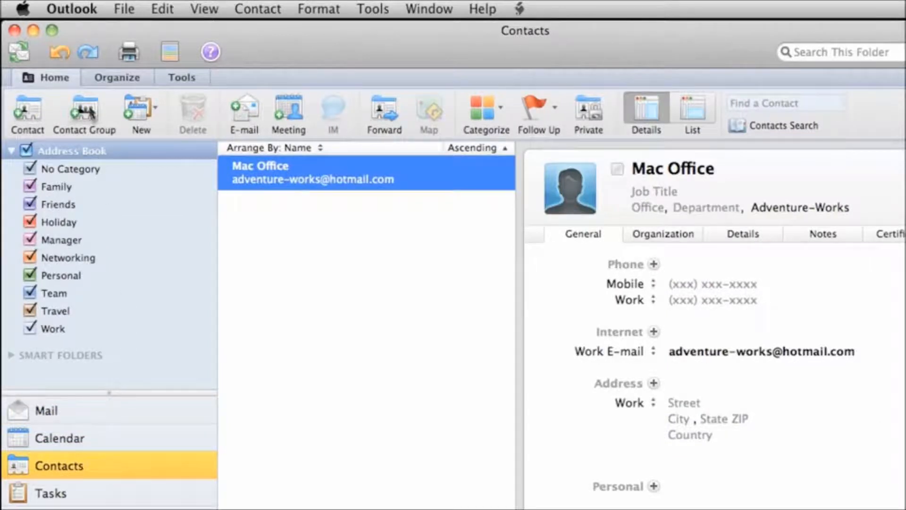
{"action": "left_click", "coordinate": [36, 108]}
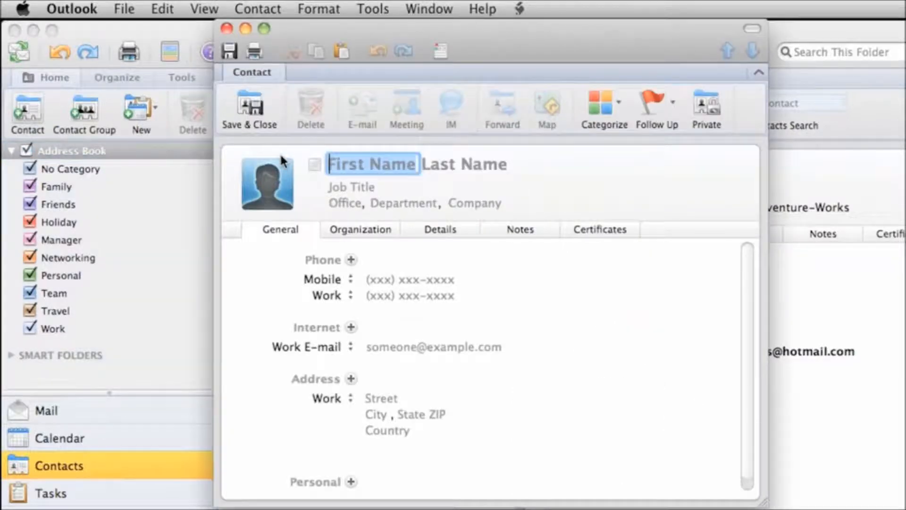
{"action": "key", "text": "Tab"}
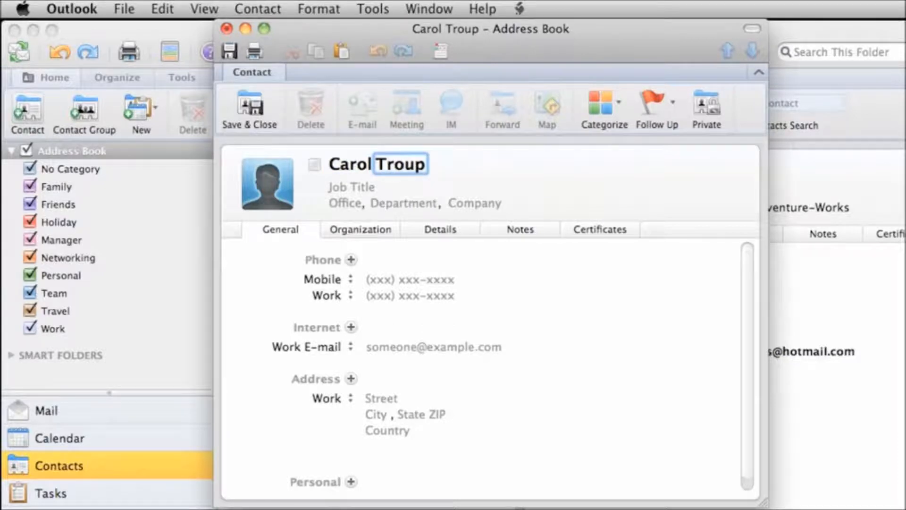
{"action": "left_click", "coordinate": [399, 347]}
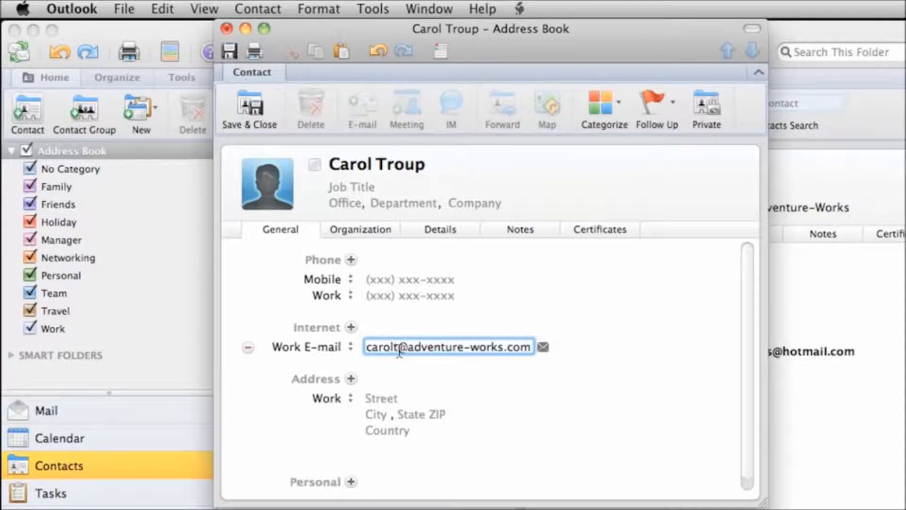
{"action": "left_click", "coordinate": [351, 379]}
{"action": "left_click", "coordinate": [351, 297]}
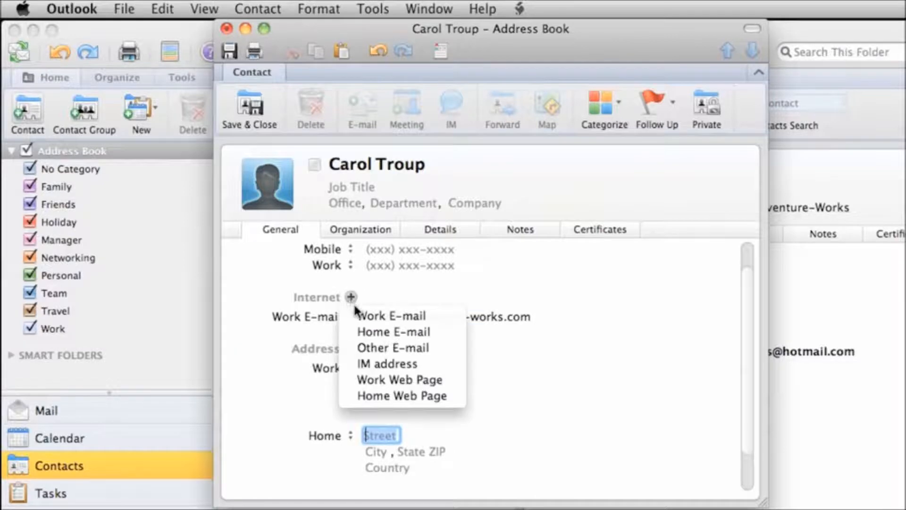
{"action": "left_click", "coordinate": [457, 382]}
{"action": "type", "text": "www.adv"}
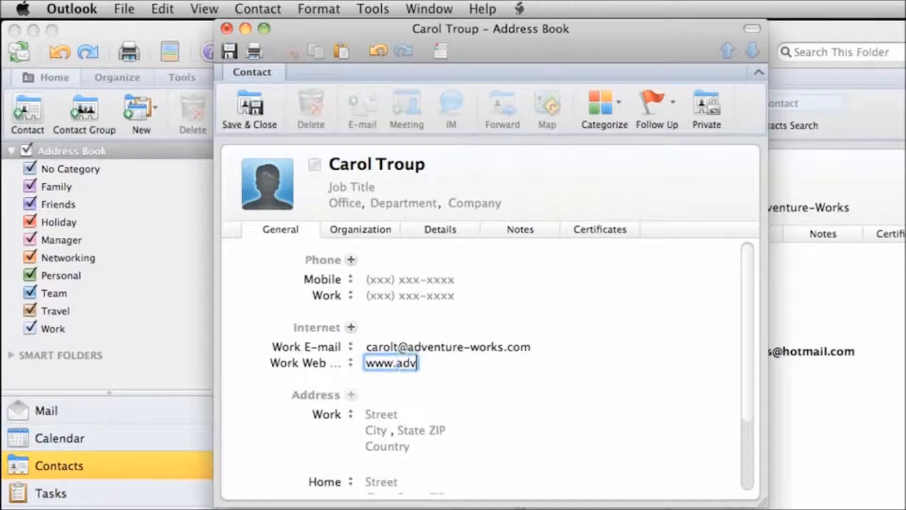
{"action": "type", "text": "enture-works.com"}
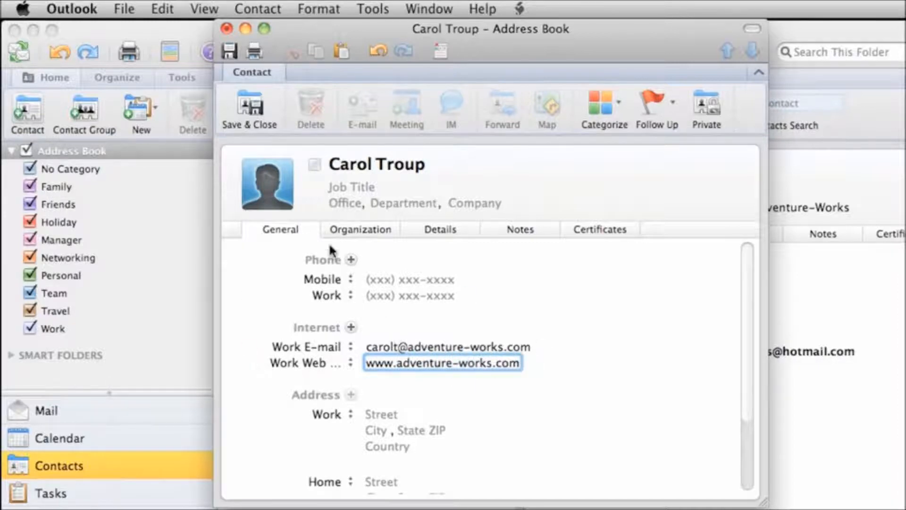
{"action": "double_click", "coordinate": [277, 189]}
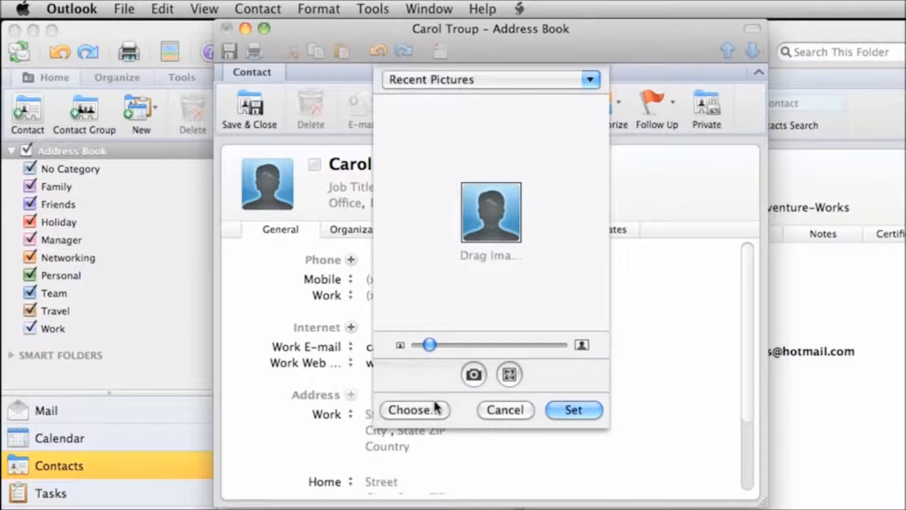
Set a photo from the Pictures folder as the contact's picture and save the contact.
{"action": "left_click", "coordinate": [437, 410]}
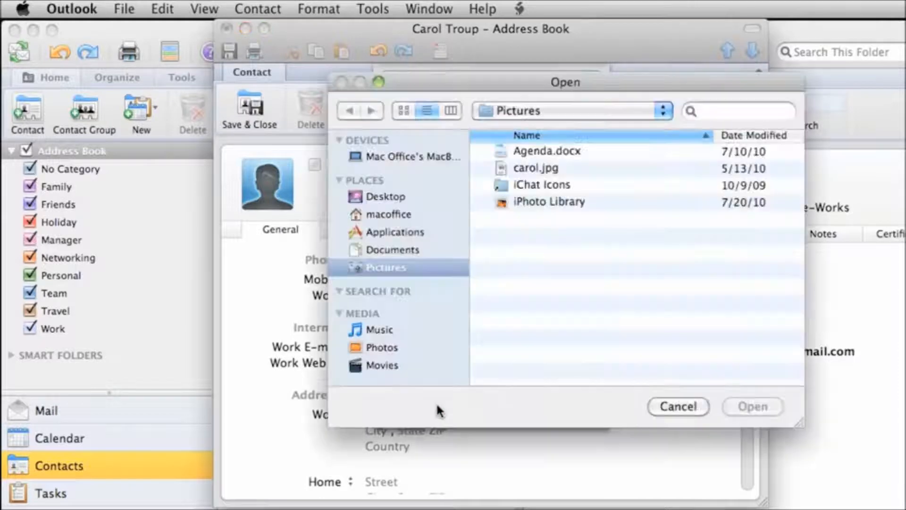
{"action": "left_click", "coordinate": [524, 168]}
{"action": "left_click", "coordinate": [769, 407]}
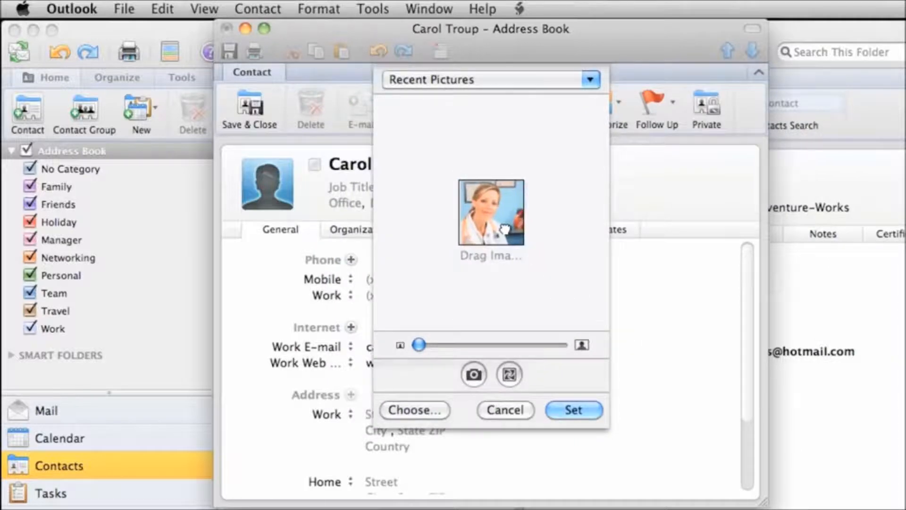
{"action": "left_click", "coordinate": [571, 410]}
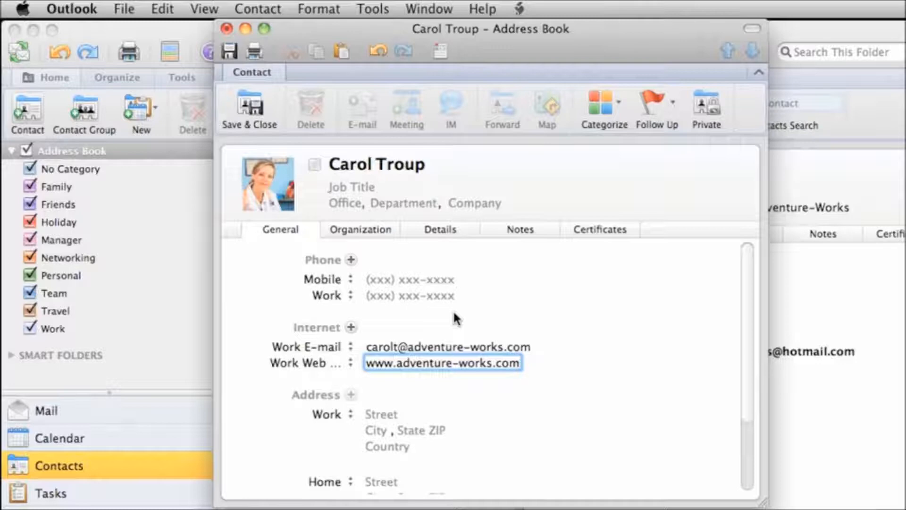
{"action": "left_click", "coordinate": [258, 108]}
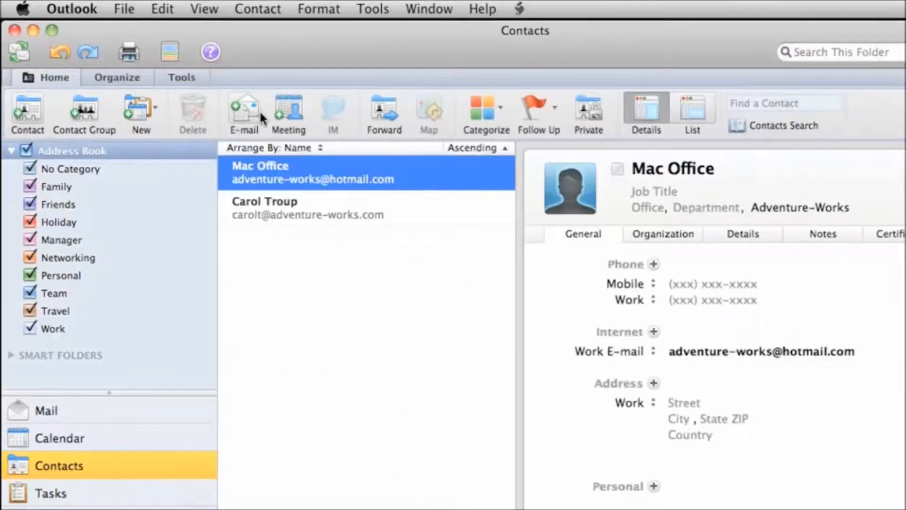
Review the new contact in List and Details views, then return to the mail Inbox.
{"action": "left_click", "coordinate": [321, 211]}
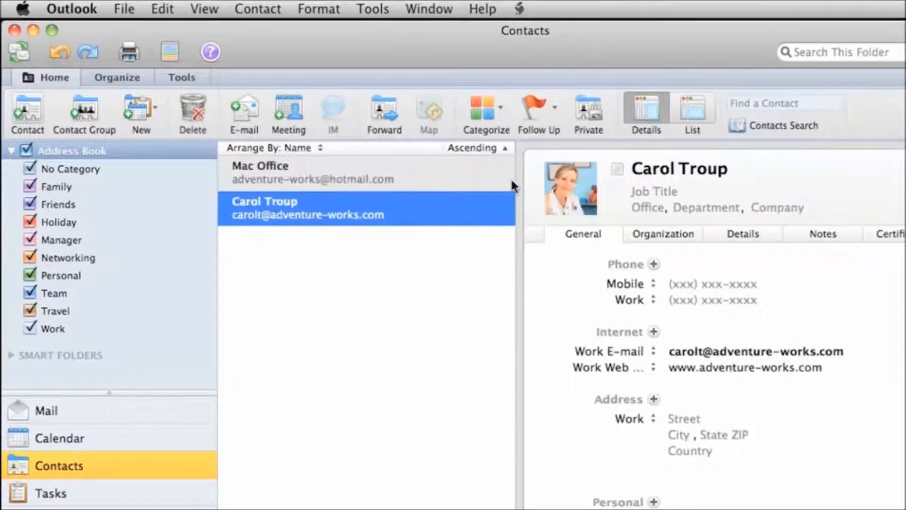
{"action": "left_click", "coordinate": [647, 109]}
{"action": "left_click", "coordinate": [649, 112]}
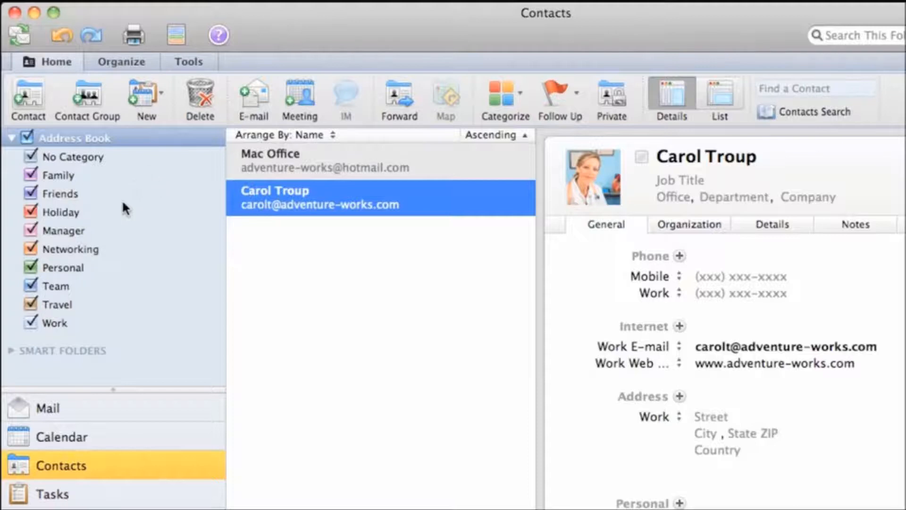
{"action": "left_click", "coordinate": [86, 407]}
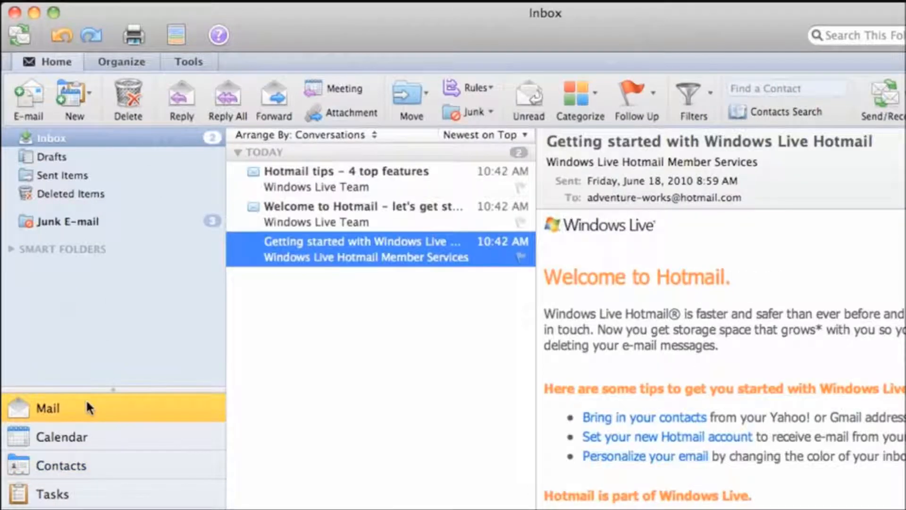
Start a new e-mail addressed to the saved contact from the name suggestion.
{"action": "left_click", "coordinate": [32, 92]}
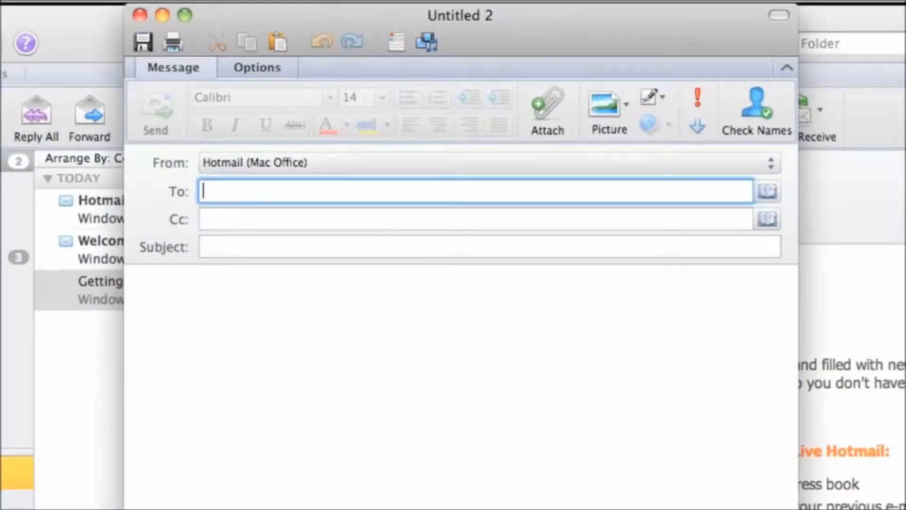
{"action": "type", "text": "carol"}
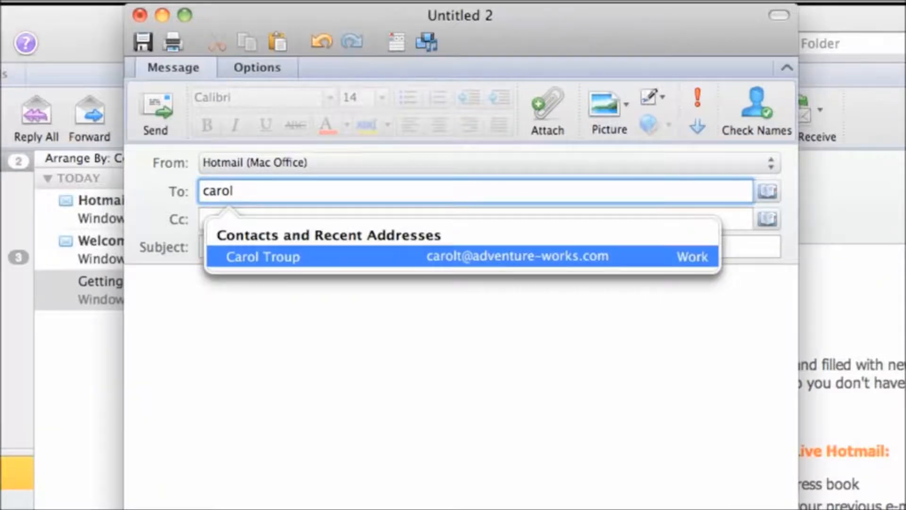
{"action": "left_click", "coordinate": [215, 255]}
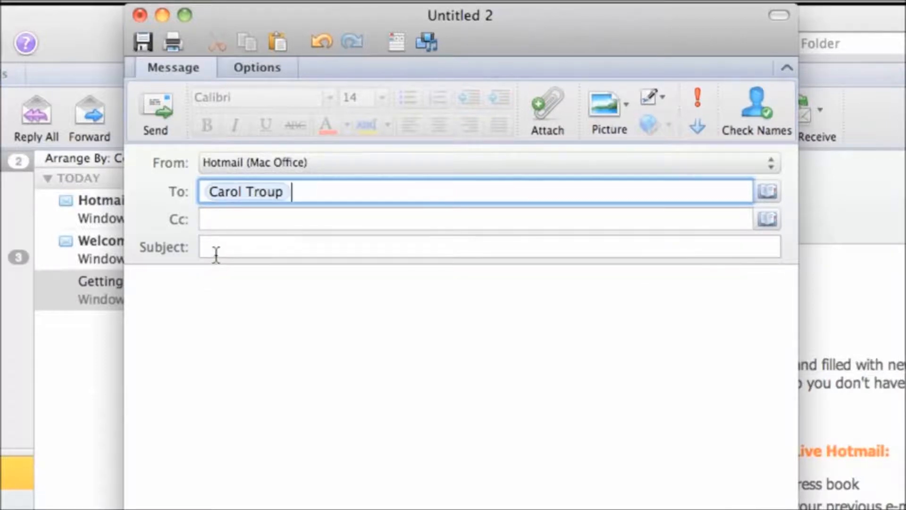
{"action": "left_click", "coordinate": [254, 192]}
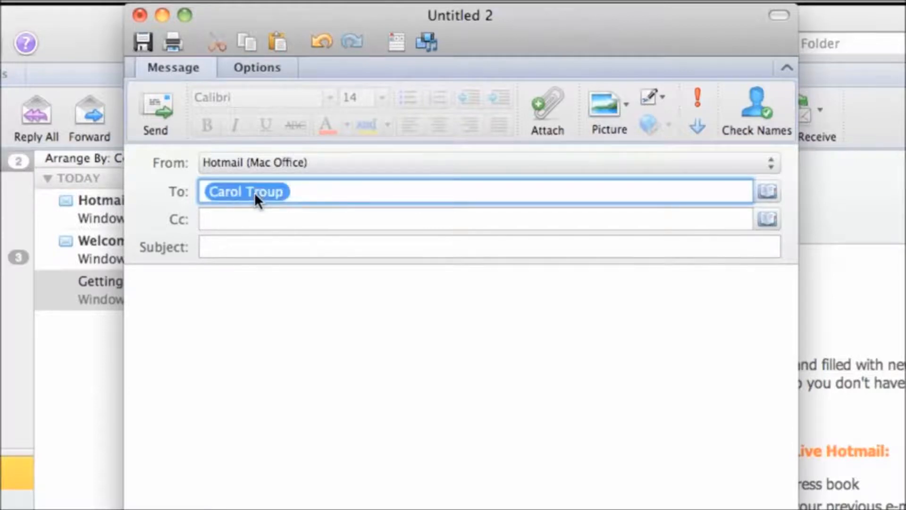
{"action": "key", "text": "BackSpace"}
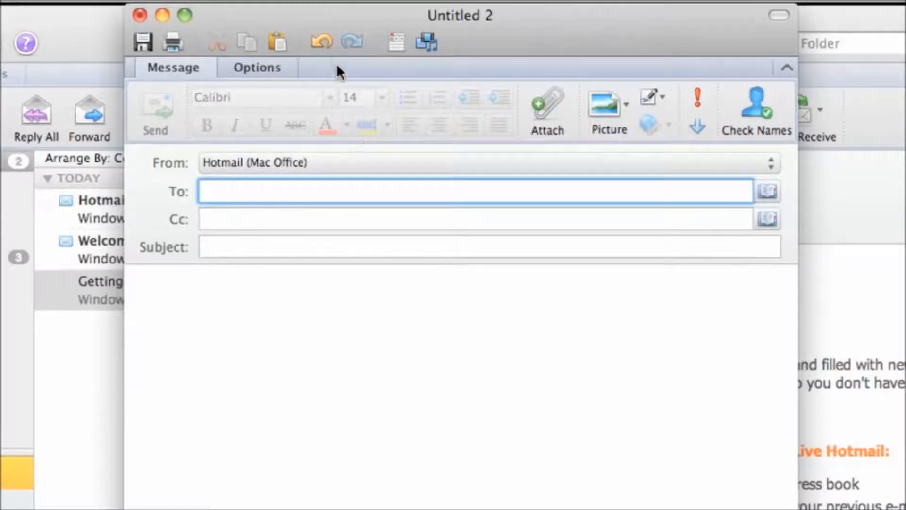
{"action": "left_click", "coordinate": [322, 42]}
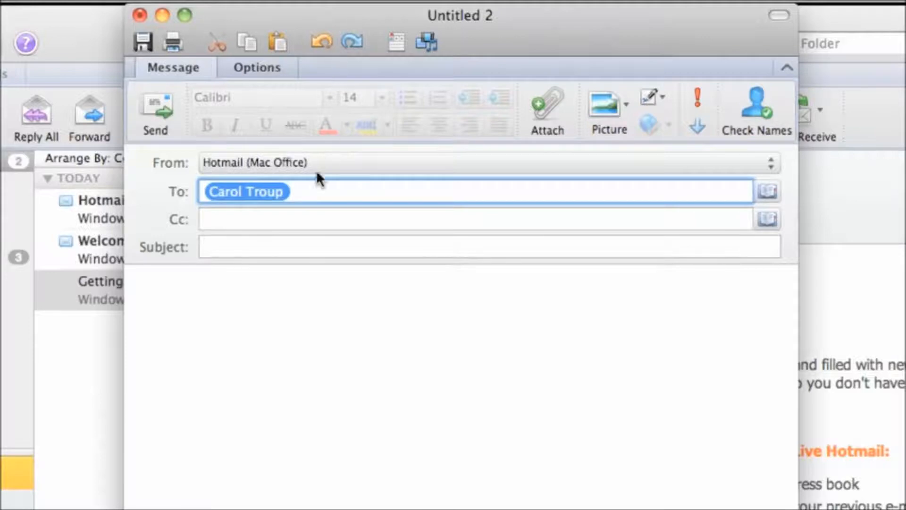
Enter subject 'Discuss new store opening' and begin the body with a greeting and 'Let's ge'.
{"action": "left_click", "coordinate": [255, 241]}
{"action": "type", "text": "Discuss "}
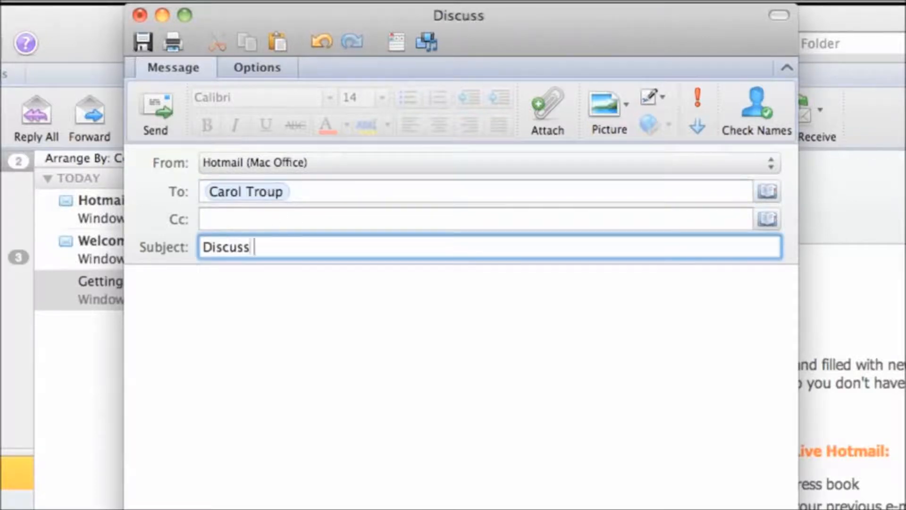
{"action": "type", "text": "new store opening"}
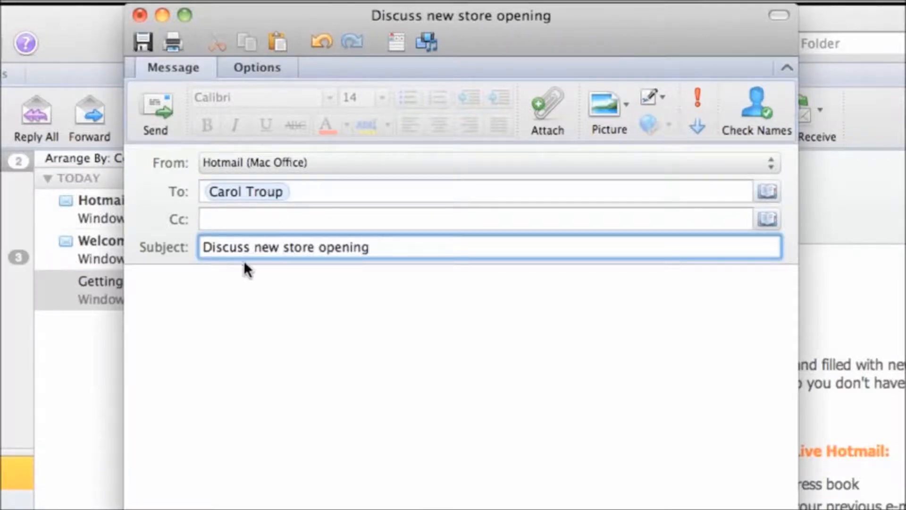
{"action": "left_click", "coordinate": [242, 280]}
{"action": "type", "text": "Hi Carol,"}
{"action": "key", "text": "Return"}
{"action": "key", "text": "Return"}
{"action": "type", "text": "Let's get together on Thursday to discuss the Portland opening."}
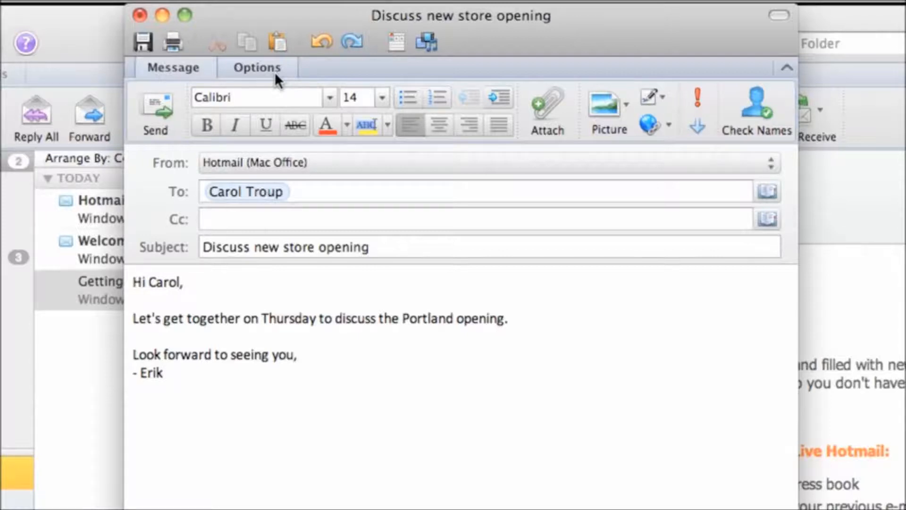
Attach Agenda.docx to the message.
{"action": "left_click", "coordinate": [551, 99]}
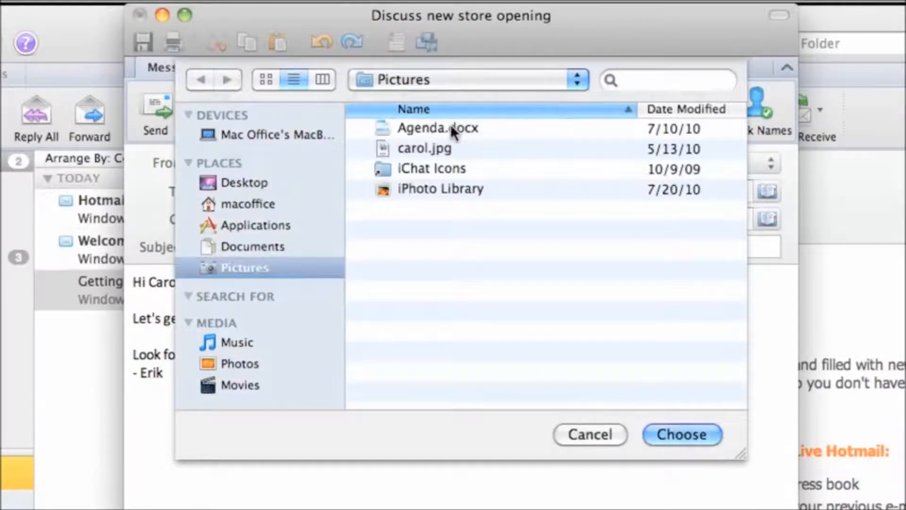
{"action": "left_click", "coordinate": [450, 127]}
{"action": "left_click", "coordinate": [706, 430]}
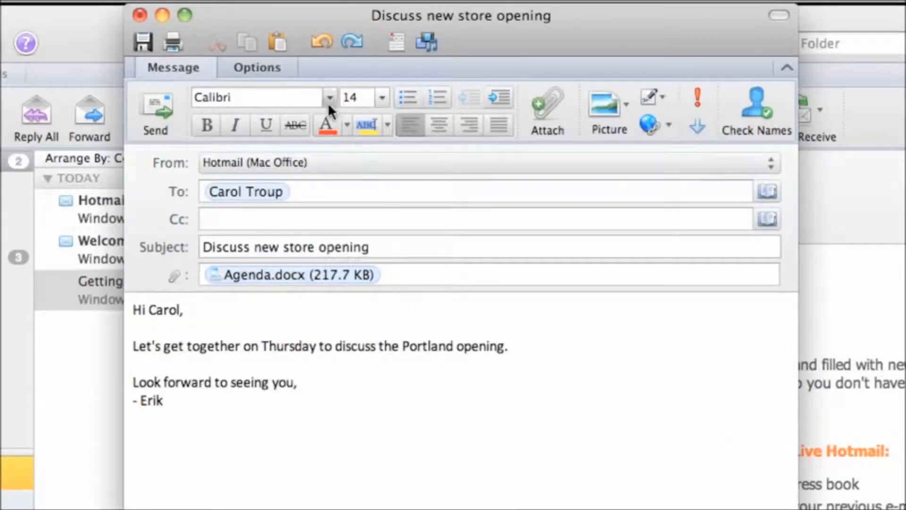
Run a spelling check on the message from the Options tab, then close it.
{"action": "left_click", "coordinate": [288, 63]}
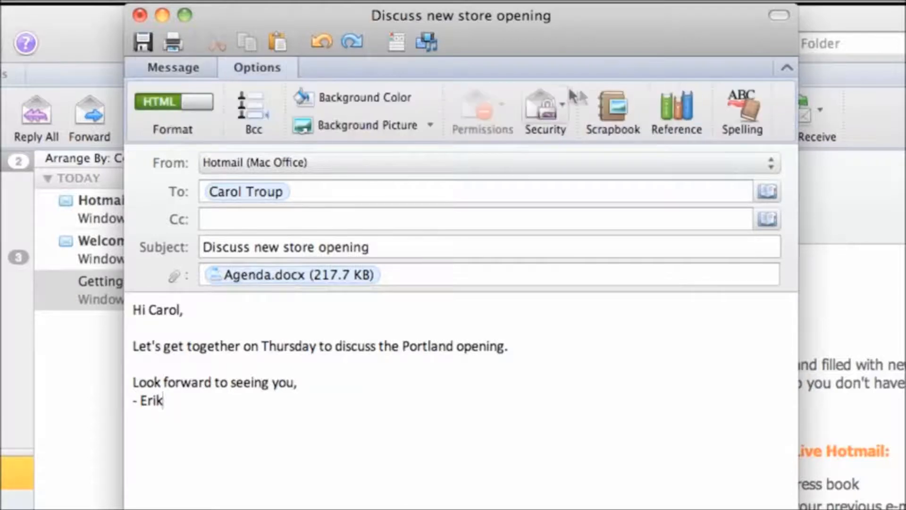
{"action": "left_click", "coordinate": [731, 109]}
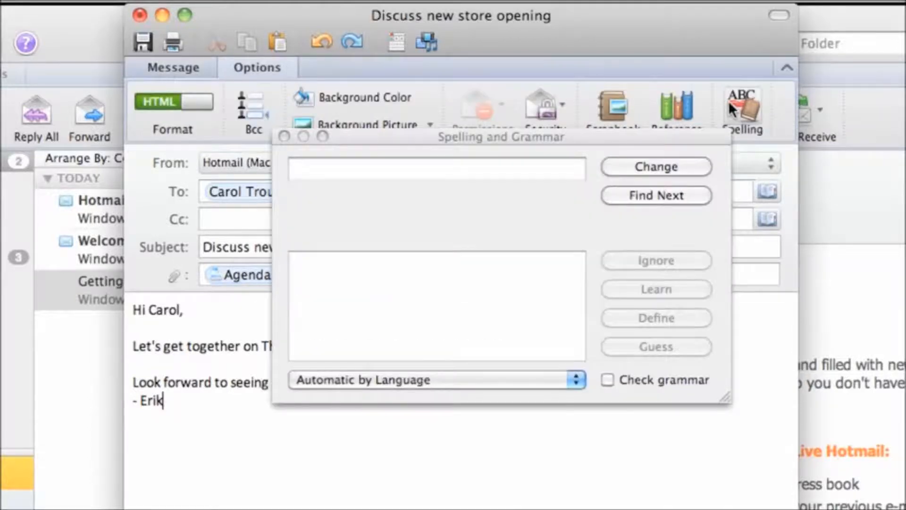
{"action": "left_click", "coordinate": [283, 137]}
{"action": "left_click", "coordinate": [201, 62]}
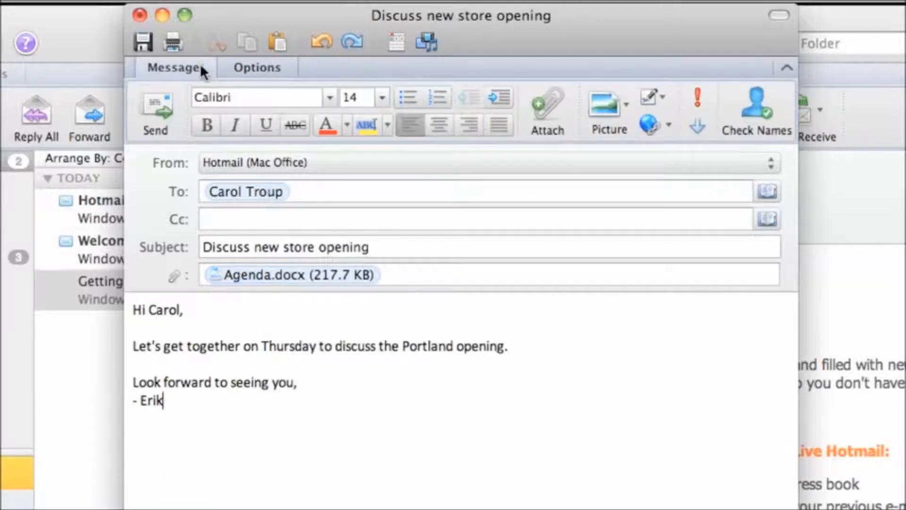
Send the 'Discuss new store opening' message with Agenda.docx, confirm it in Sent Items, and return to the Inbox.
{"action": "left_click", "coordinate": [165, 102]}
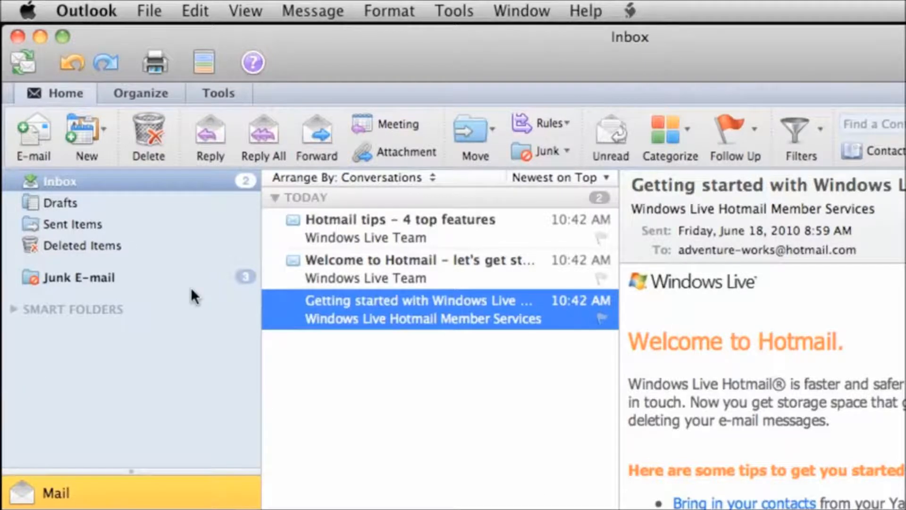
{"action": "left_click", "coordinate": [104, 225]}
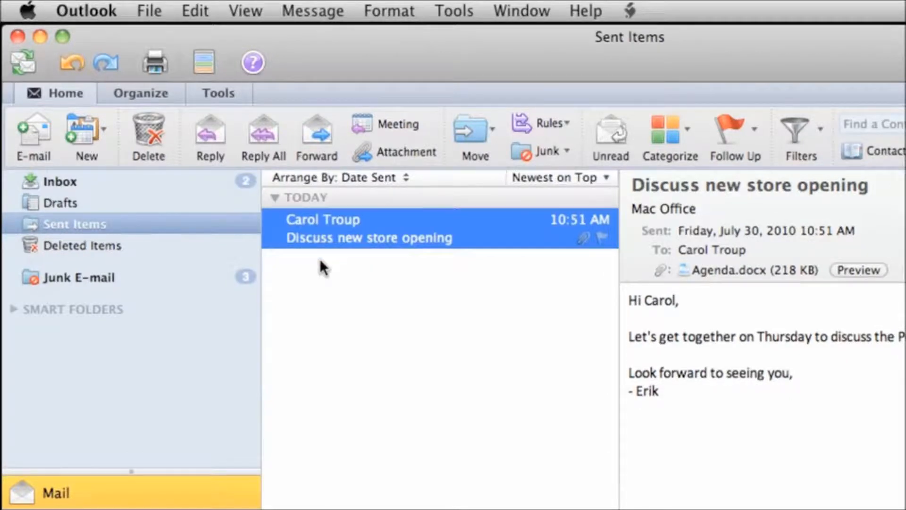
{"action": "left_click", "coordinate": [87, 181]}
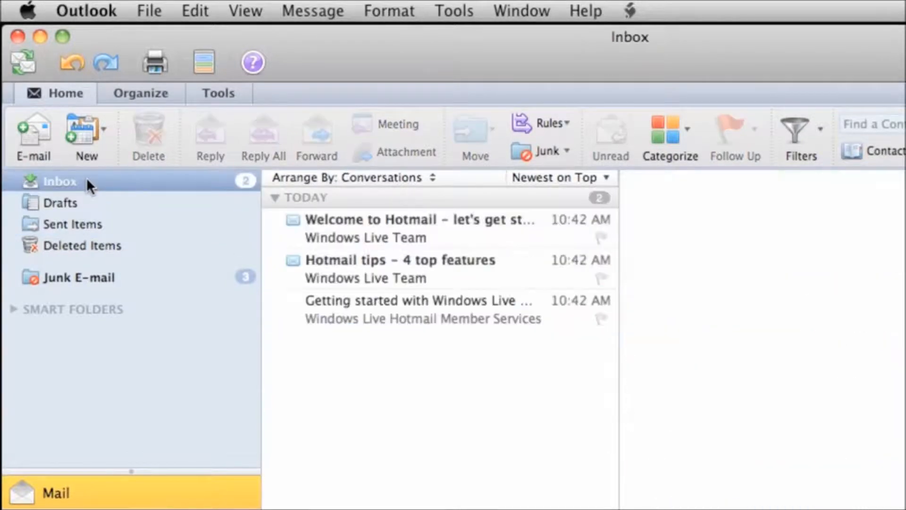
{"action": "left_click", "coordinate": [95, 11]}
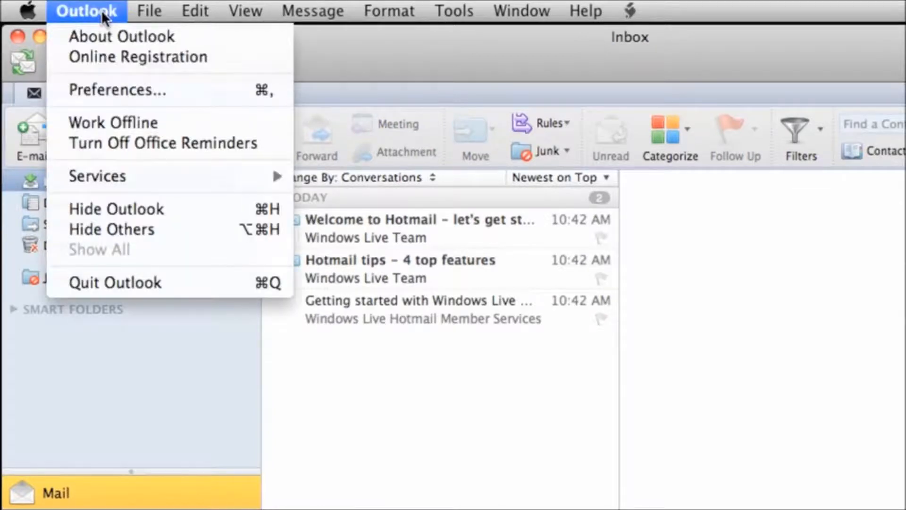
{"action": "left_click", "coordinate": [198, 89]}
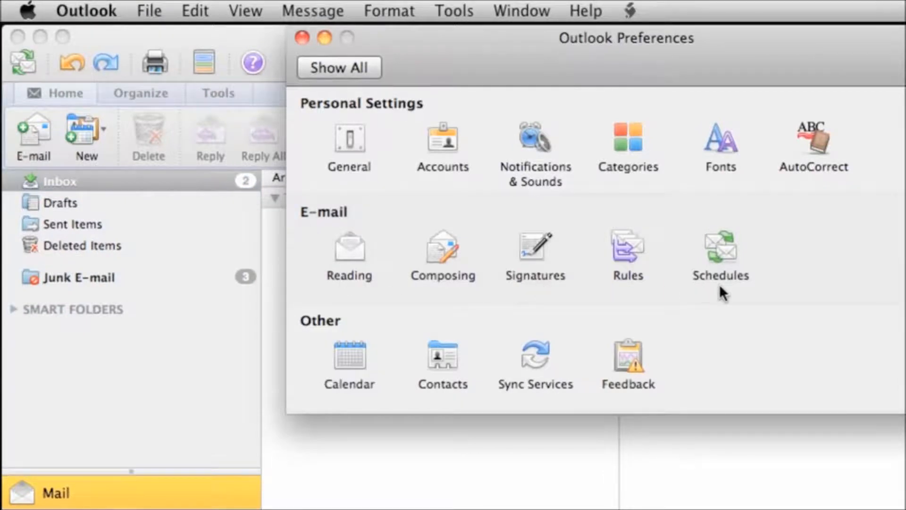
{"action": "left_click", "coordinate": [299, 39]}
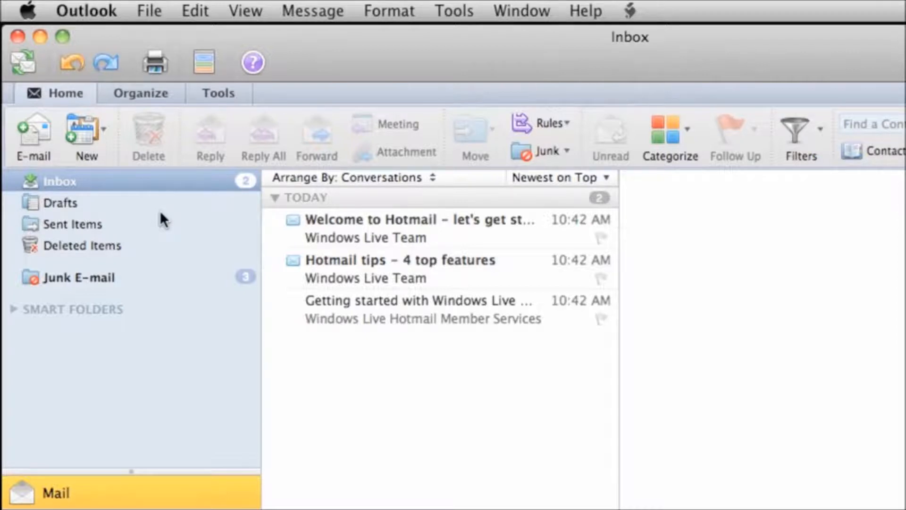
Open the 'Getting started with Windows Live' message from the Inbox in the reading pane.
{"action": "left_click", "coordinate": [118, 180]}
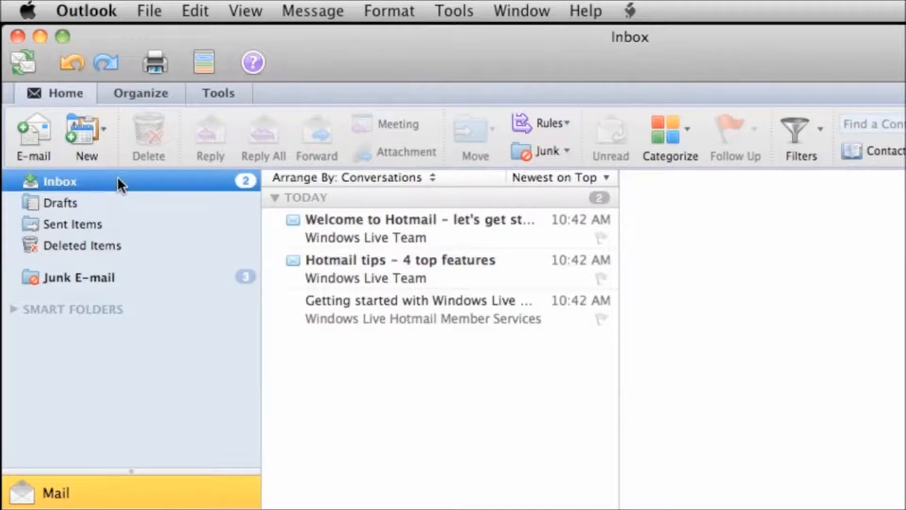
{"action": "left_click", "coordinate": [286, 310]}
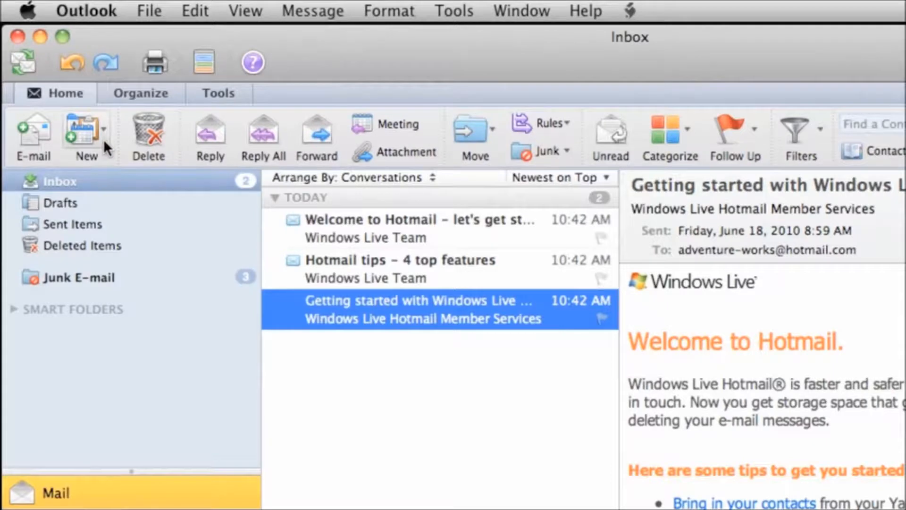
Create a new folder named Temp under the Inbox.
{"action": "left_click", "coordinate": [103, 140]}
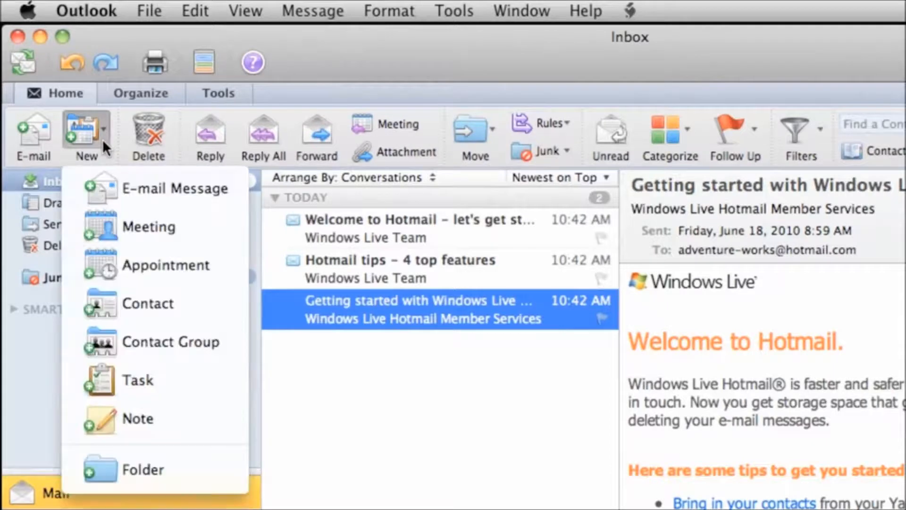
{"action": "left_click", "coordinate": [185, 459]}
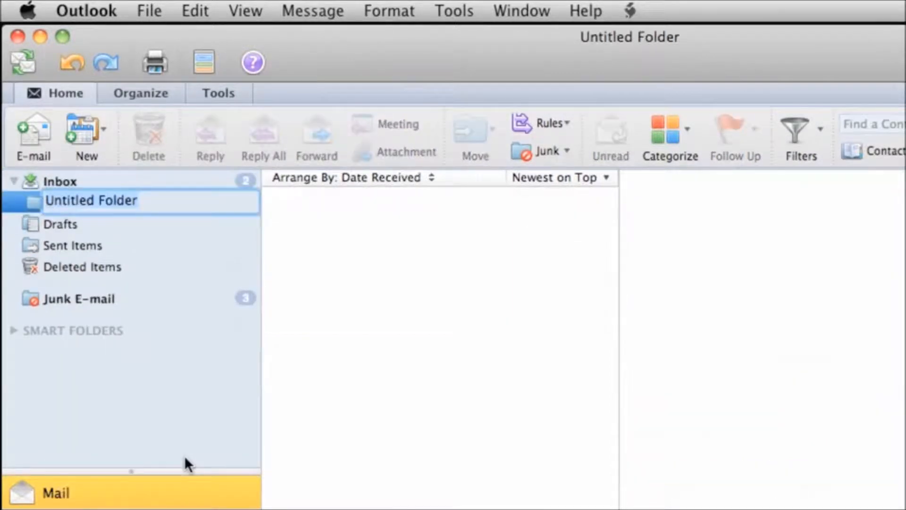
{"action": "type", "text": "Temp"}
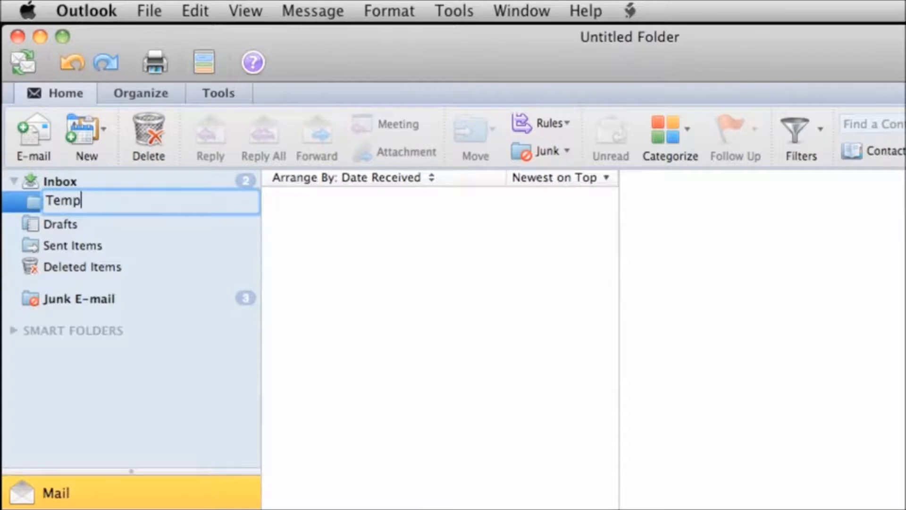
{"action": "key", "text": "Return"}
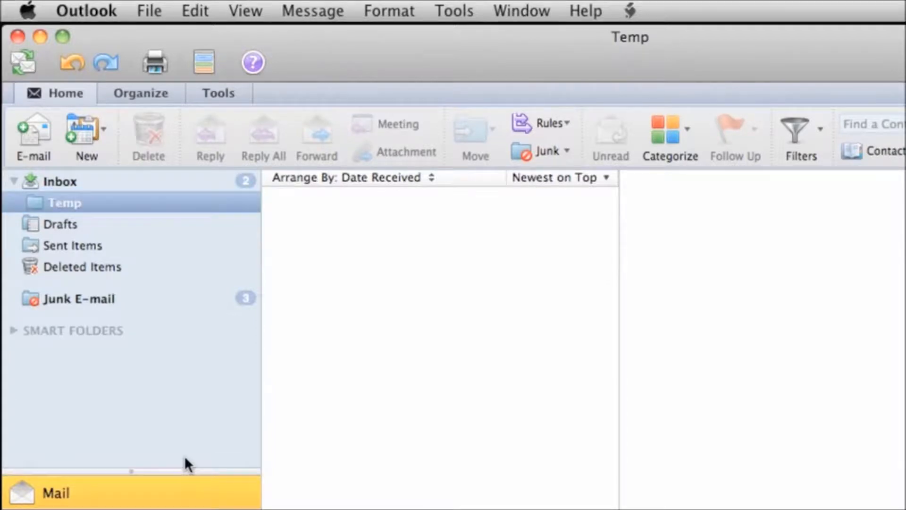
Move the Getting started message from the Inbox into Temp, then delete it there.
{"action": "left_click", "coordinate": [87, 185]}
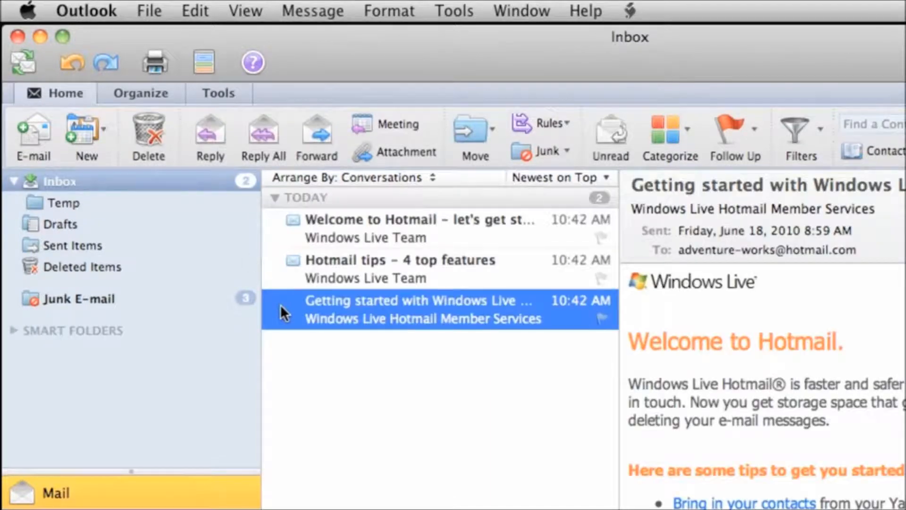
{"action": "left_click_drag", "start_coordinate": [280, 304], "coordinate": [87, 204]}
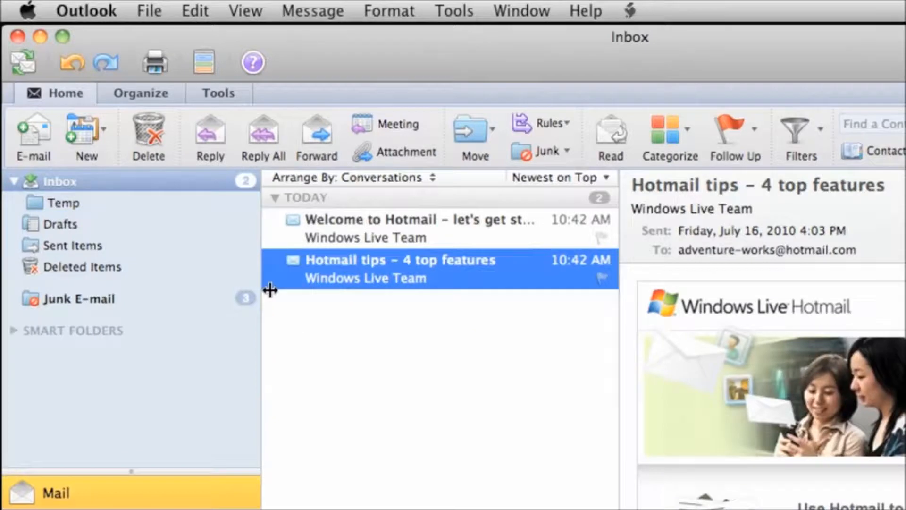
{"action": "left_click", "coordinate": [307, 317]}
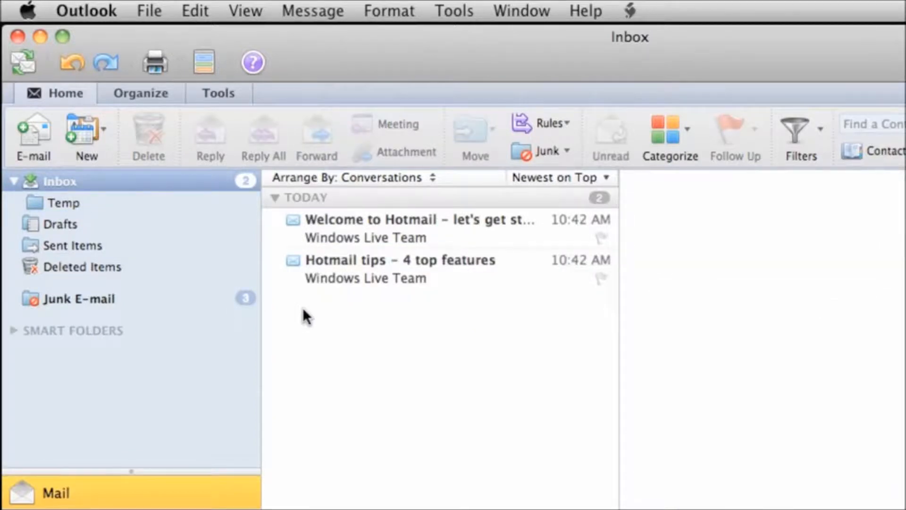
{"action": "left_click", "coordinate": [78, 203]}
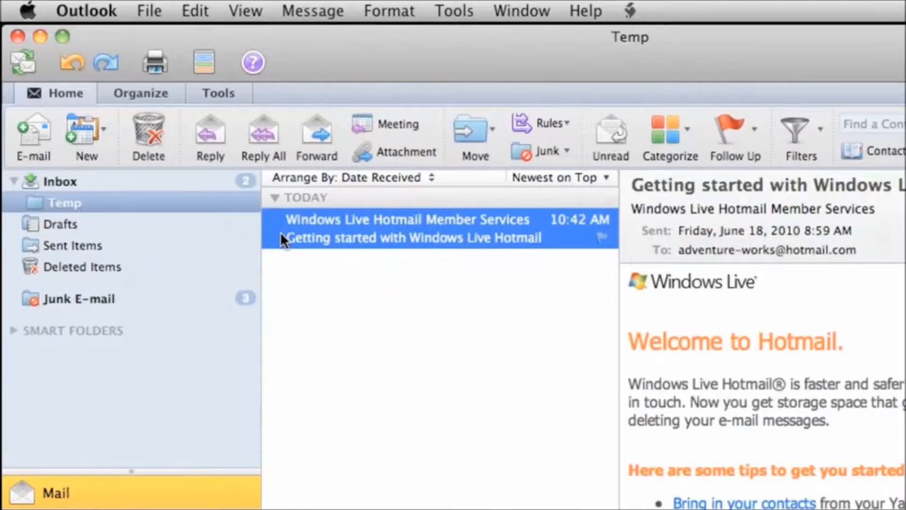
{"action": "left_click", "coordinate": [156, 127]}
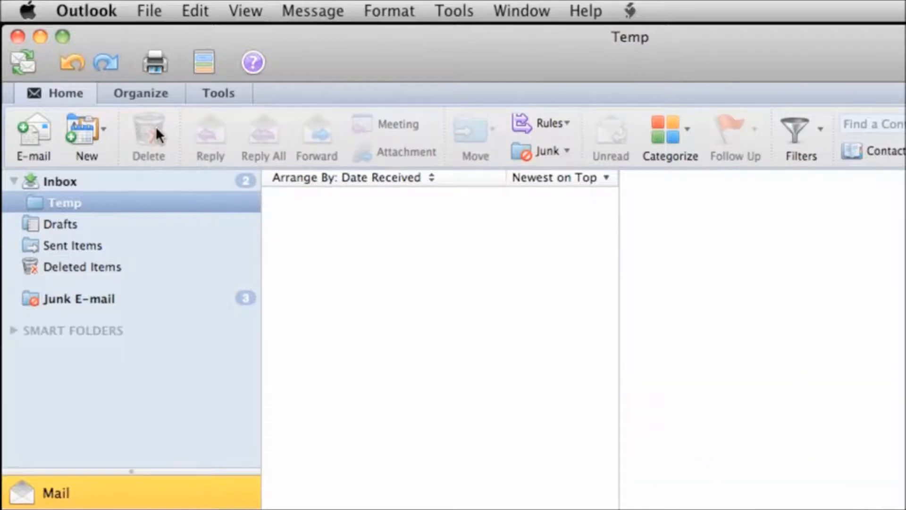
Open Deleted Items and cancel Empty Folder, keeping the Getting started message there.
{"action": "left_click", "coordinate": [124, 269]}
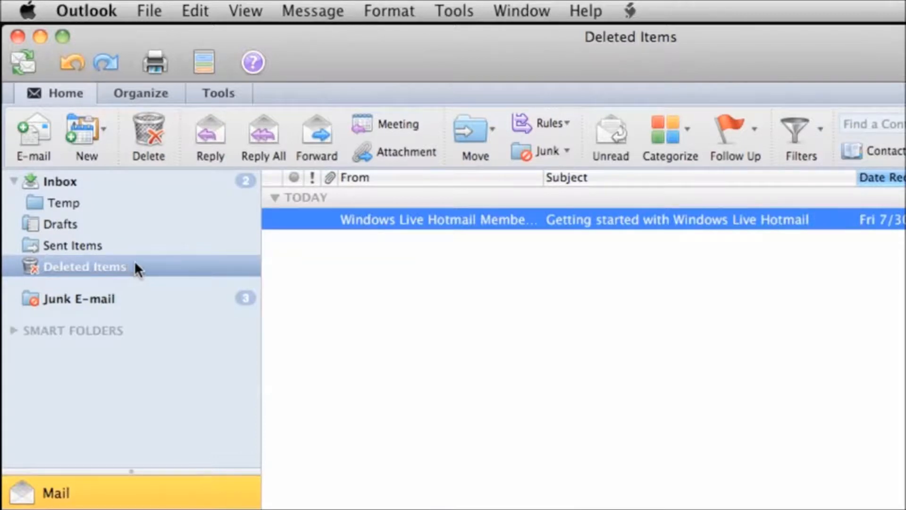
{"action": "right_click", "coordinate": [136, 269]}
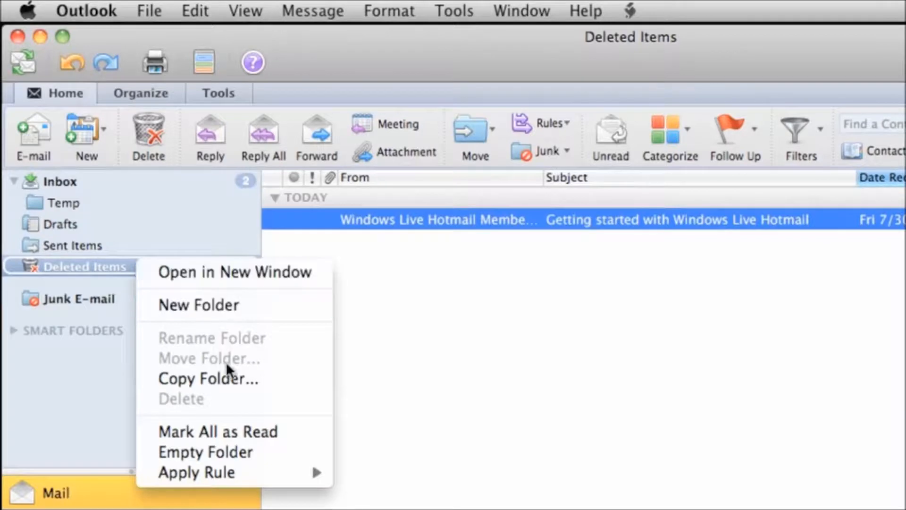
{"action": "left_click", "coordinate": [268, 447]}
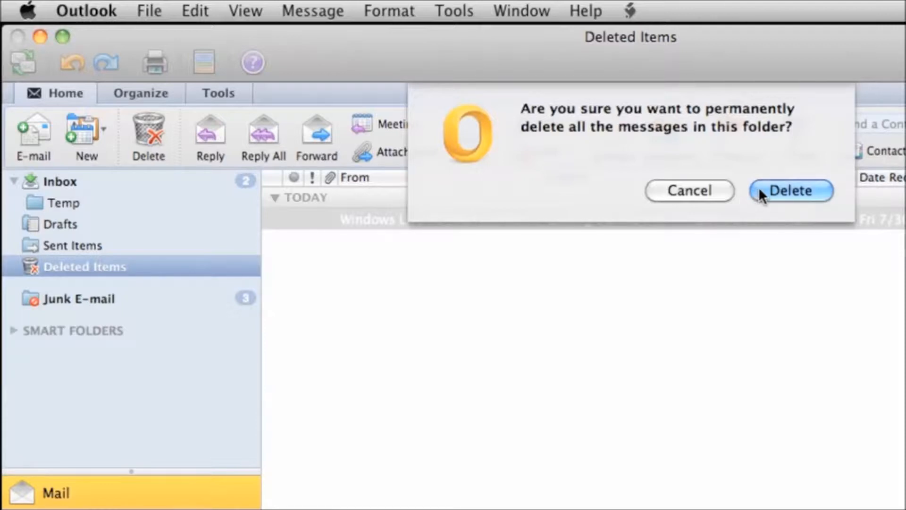
{"action": "left_click", "coordinate": [723, 187]}
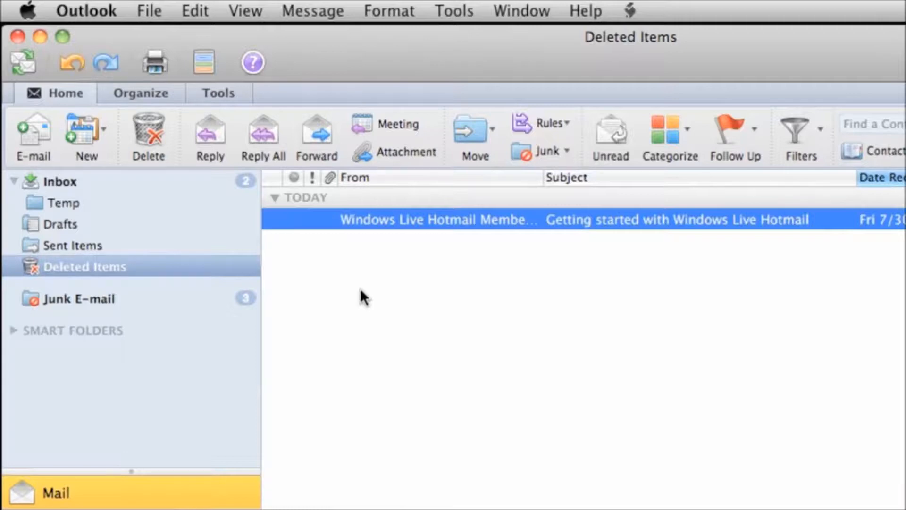
Return to the Inbox and make Outlook the default e-mail, calendar and contacts application in General preferences.
{"action": "left_click", "coordinate": [91, 184]}
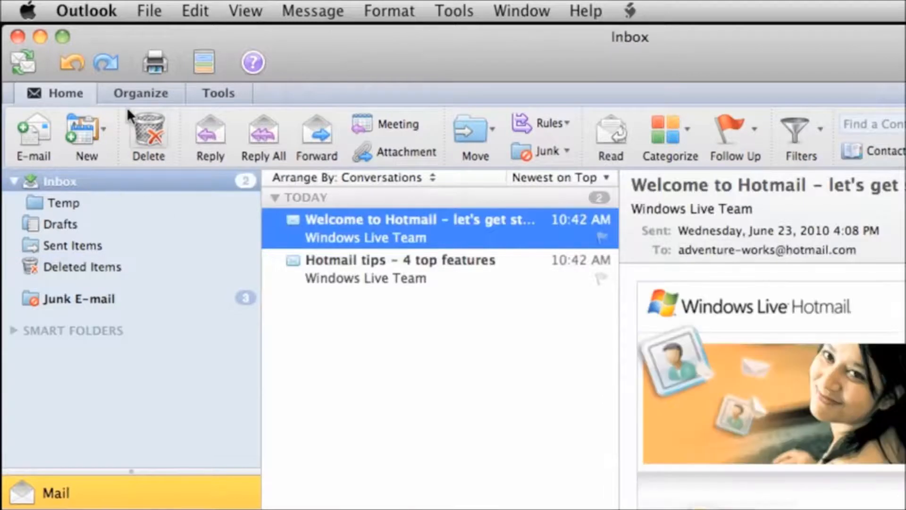
{"action": "left_click", "coordinate": [96, 12]}
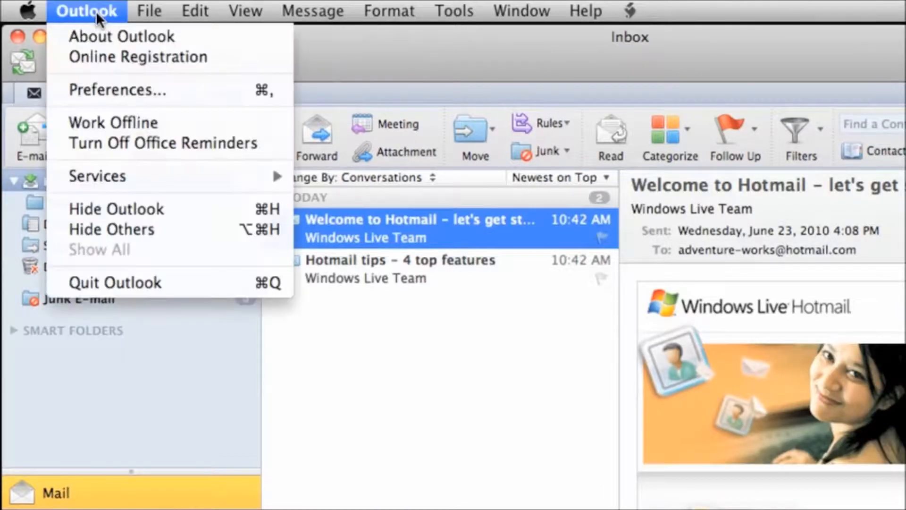
{"action": "left_click", "coordinate": [174, 90]}
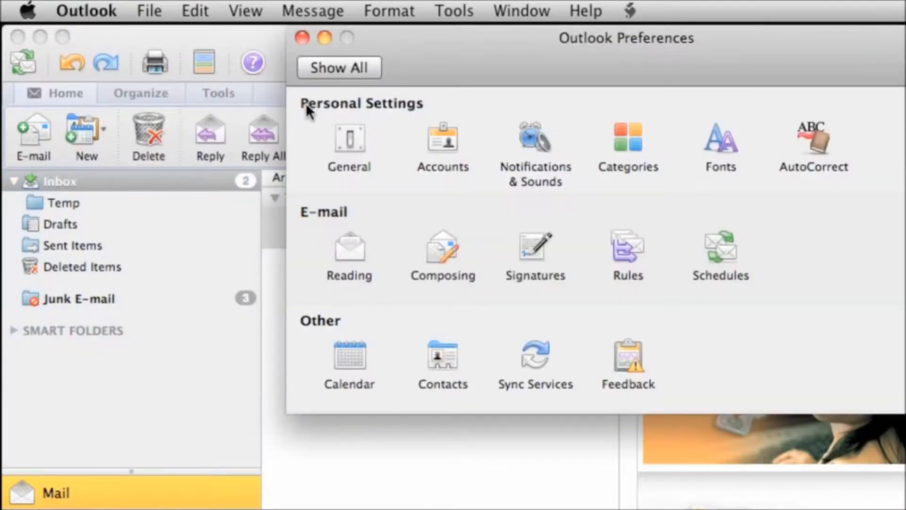
{"action": "left_click", "coordinate": [356, 136]}
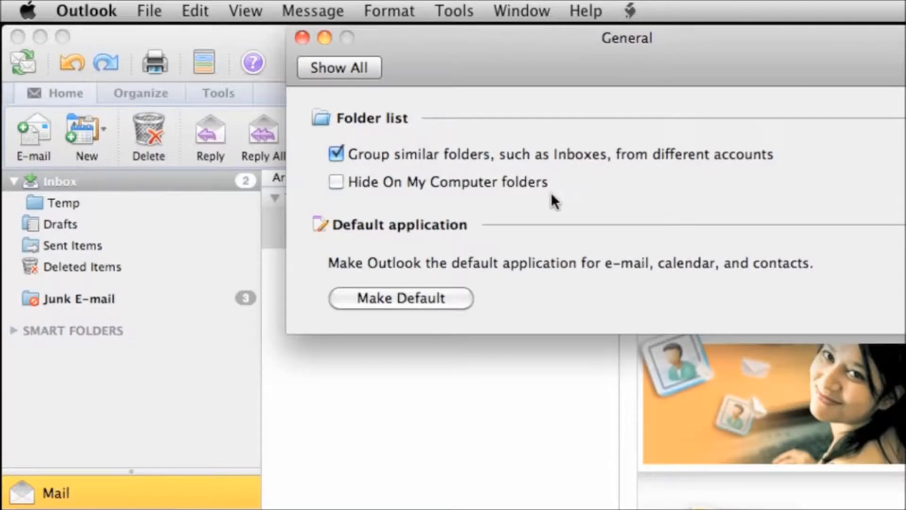
{"action": "left_click", "coordinate": [454, 296]}
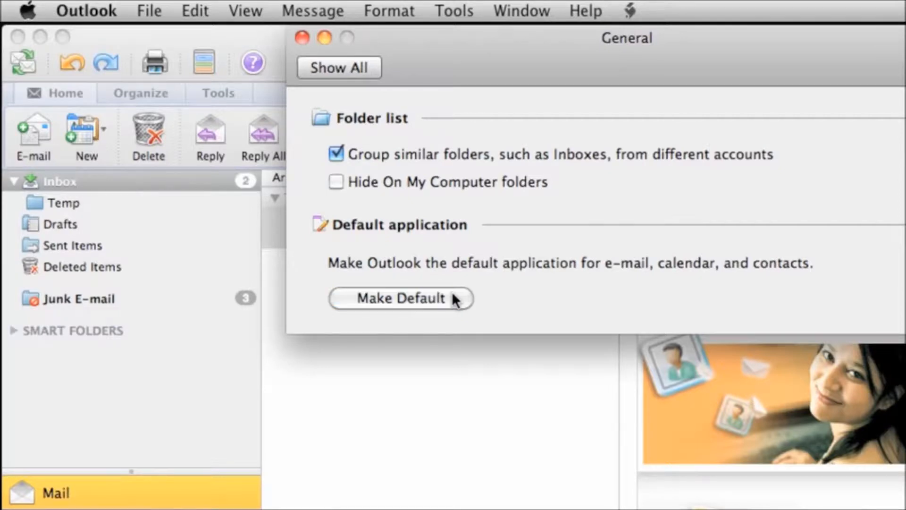
{"action": "left_click", "coordinate": [302, 37]}
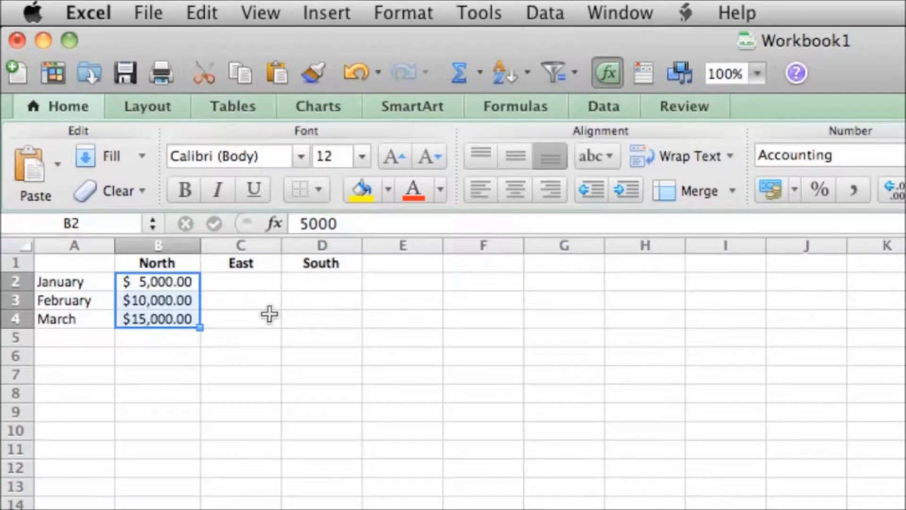
Copy the North header's bold, centered formatting onto the January–March labels in A2:A4.
{"action": "left_click", "coordinate": [179, 262]}
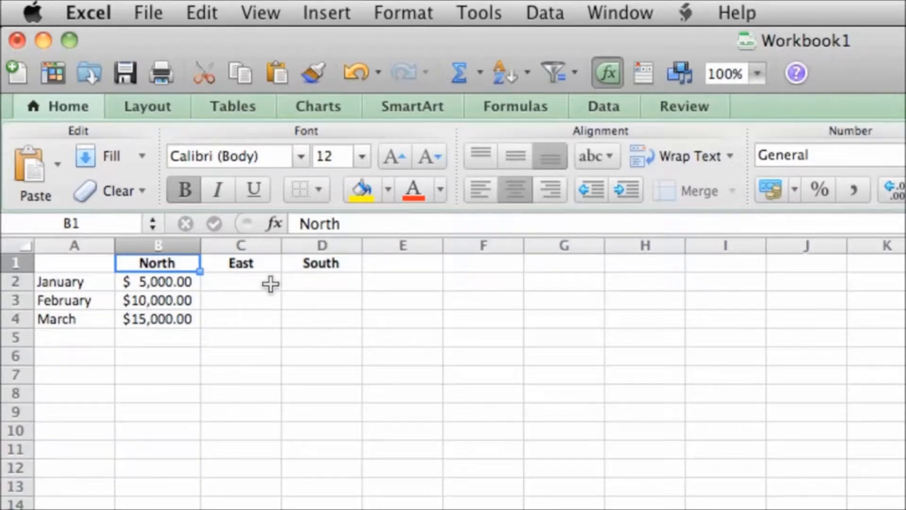
{"action": "left_click", "coordinate": [317, 75]}
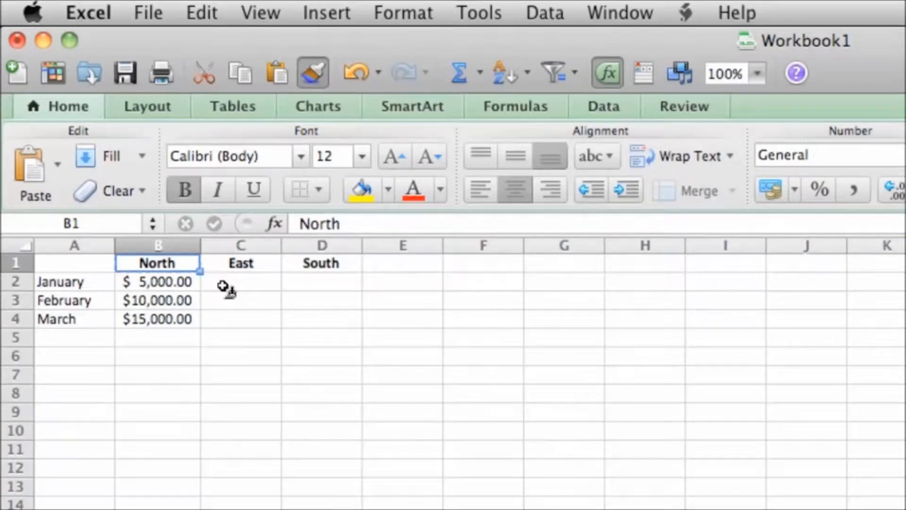
{"action": "left_click", "coordinate": [92, 286]}
{"action": "left_click_drag", "start_coordinate": [93, 287], "coordinate": [91, 313]}
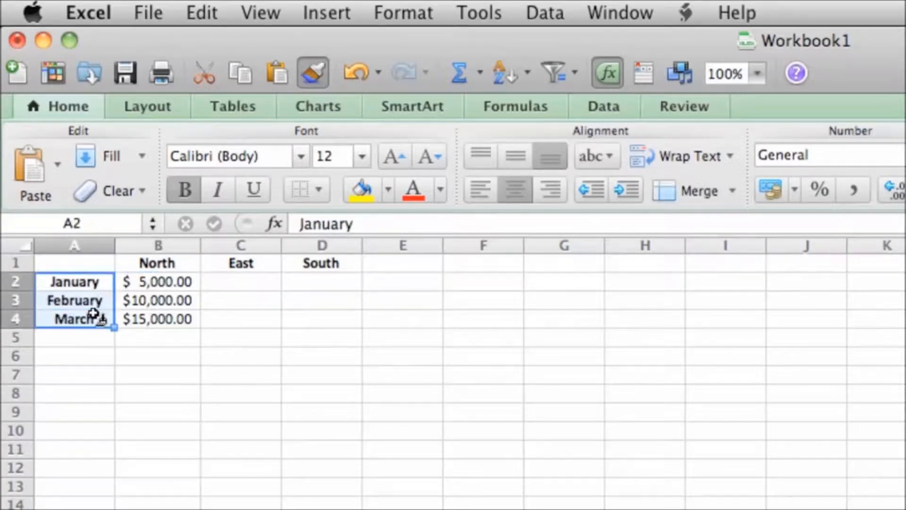
{"action": "left_click", "coordinate": [88, 339]}
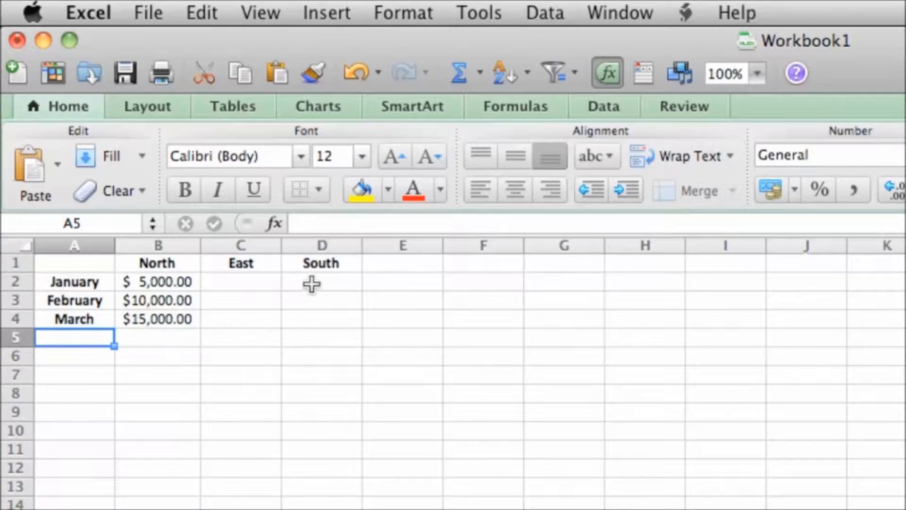
Cancel the stray format copy from A5 and select the North figures B2:B4.
{"action": "left_click", "coordinate": [321, 71]}
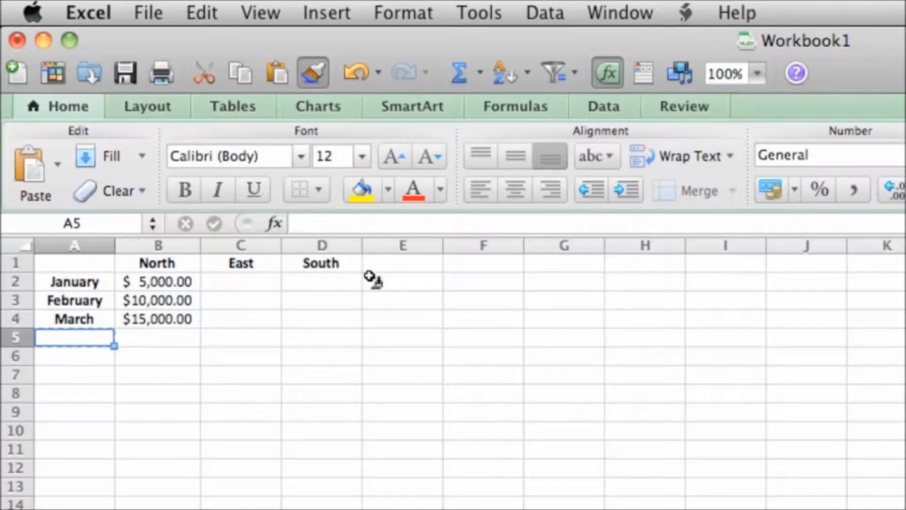
{"action": "left_click", "coordinate": [314, 72]}
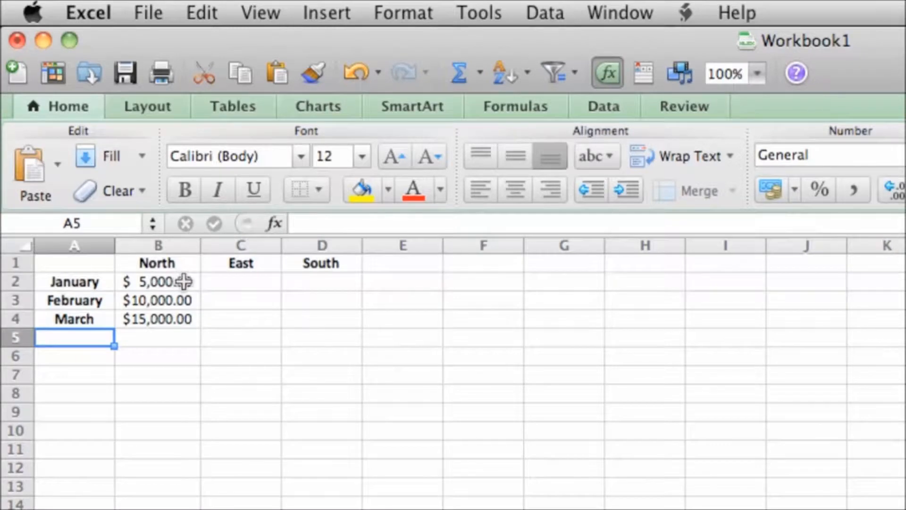
{"action": "left_click_drag", "start_coordinate": [184, 281], "coordinate": [184, 320]}
{"action": "key", "text": "super+c"}
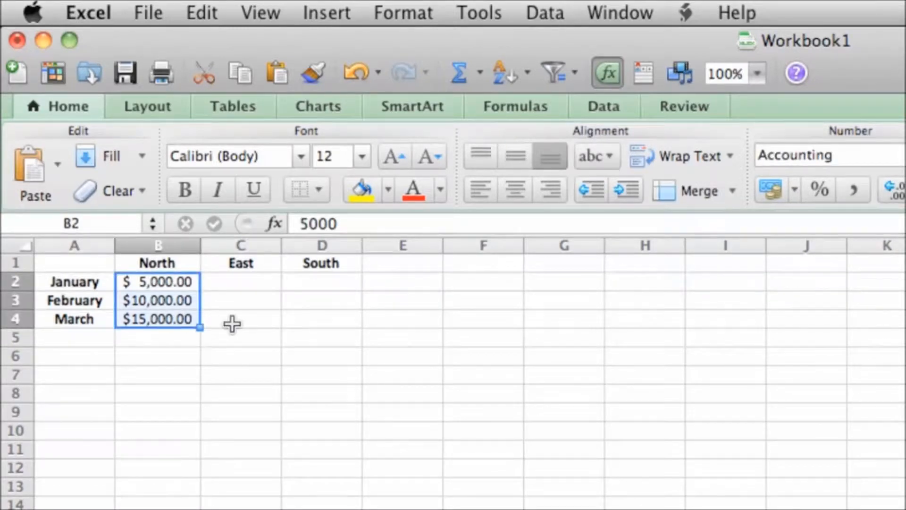
Copy the North values B2:B4 and paste them into the East (C2) and South (D2) columns.
{"action": "left_click", "coordinate": [206, 13]}
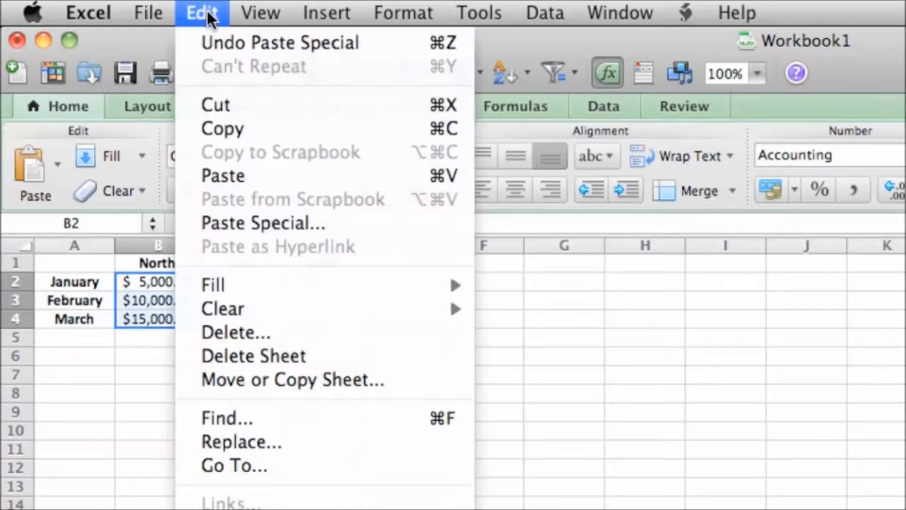
{"action": "left_click", "coordinate": [285, 123]}
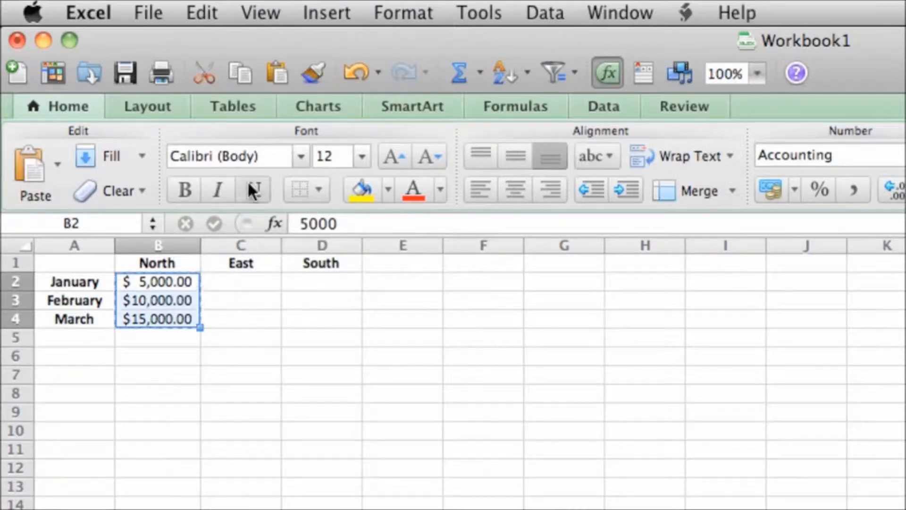
{"action": "left_click", "coordinate": [203, 14]}
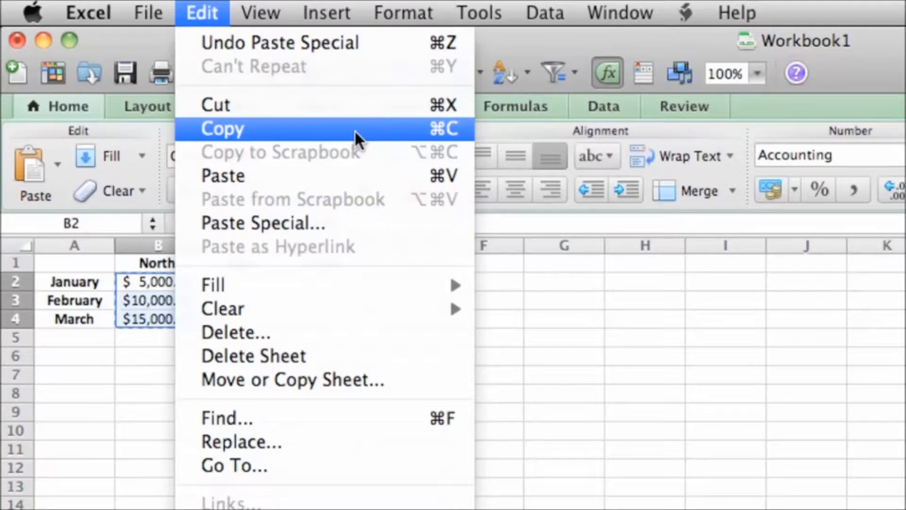
{"action": "left_click", "coordinate": [531, 291]}
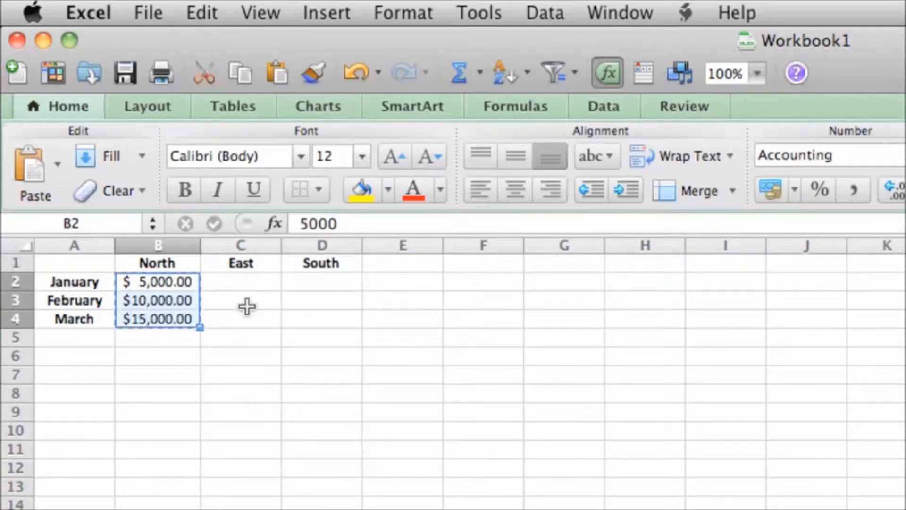
{"action": "left_click", "coordinate": [244, 283]}
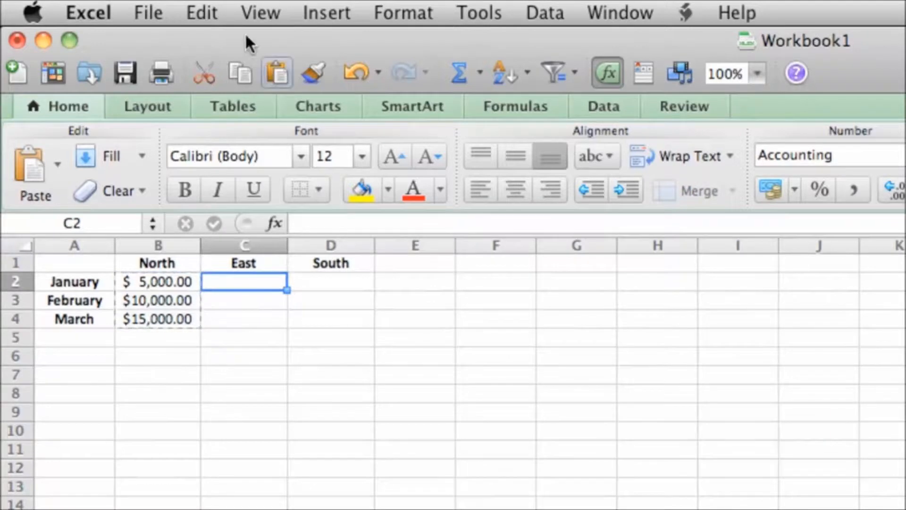
{"action": "left_click", "coordinate": [208, 12]}
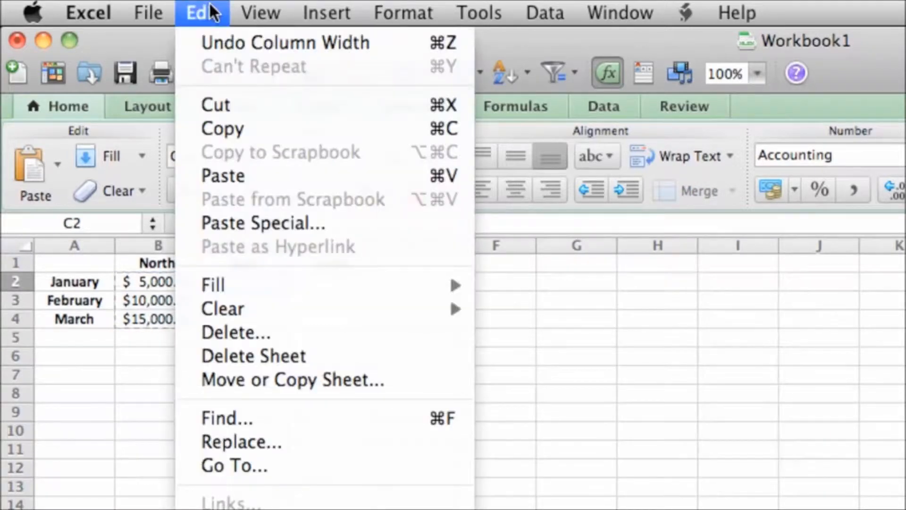
{"action": "left_click", "coordinate": [310, 175]}
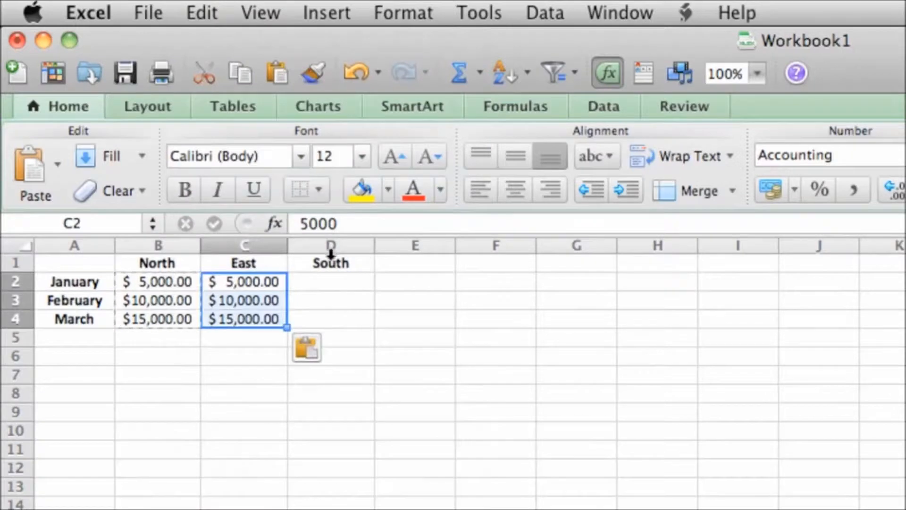
{"action": "left_click", "coordinate": [345, 283]}
{"action": "left_click", "coordinate": [206, 11]}
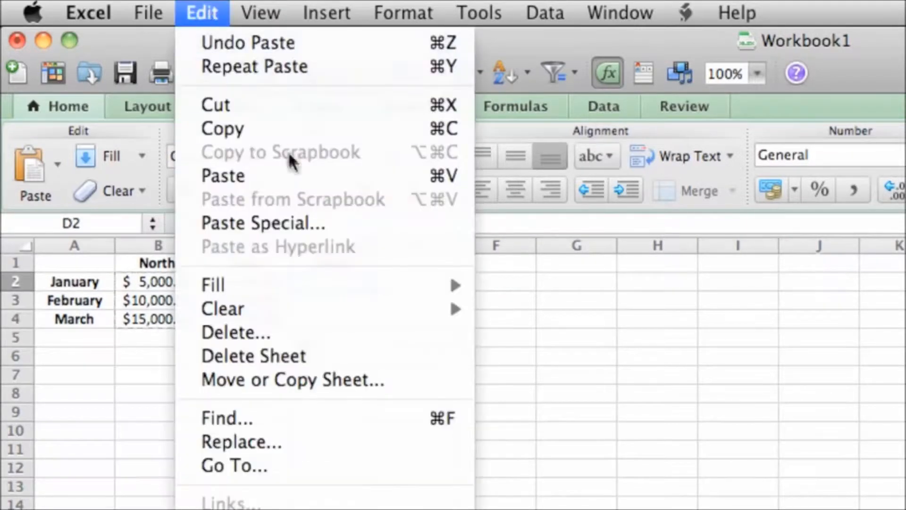
{"action": "left_click", "coordinate": [296, 176]}
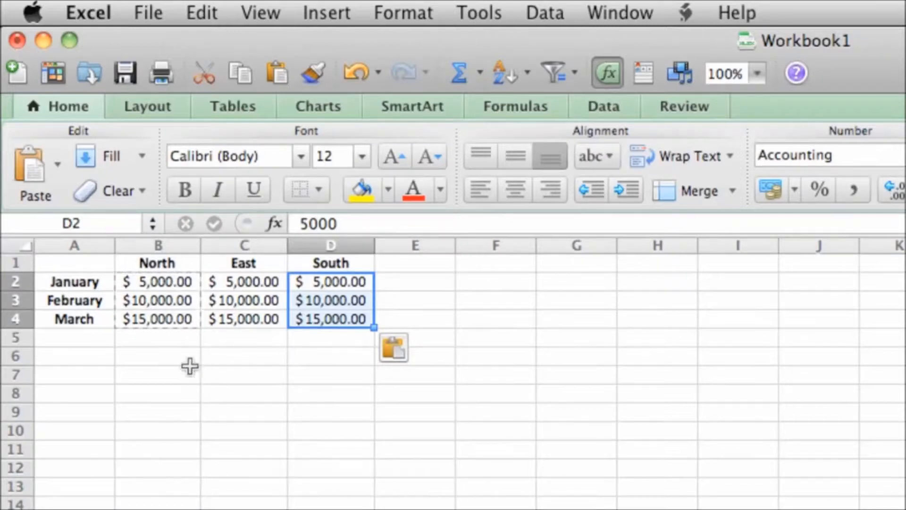
Paste into B6 and C6, undo both pastes, and end the copy mode.
{"action": "left_click", "coordinate": [173, 355]}
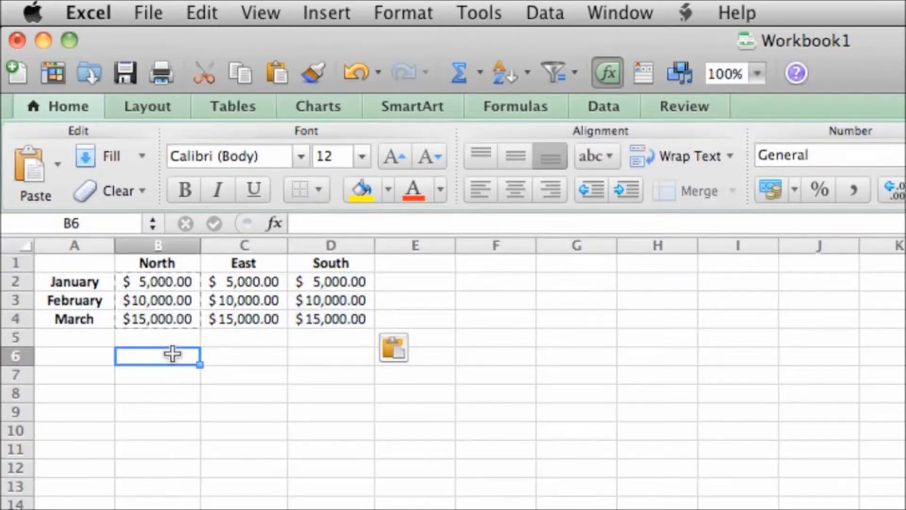
{"action": "key", "text": "super+v"}
{"action": "left_click", "coordinate": [218, 356]}
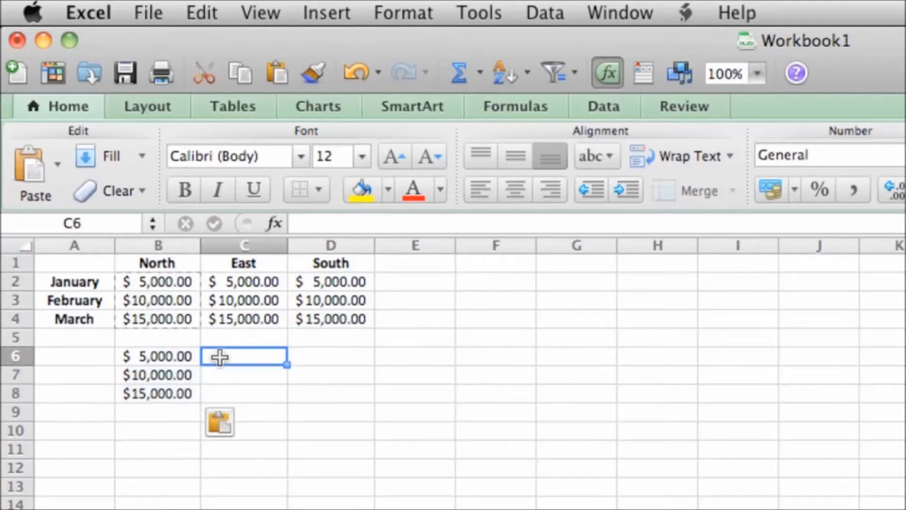
{"action": "key", "text": "super+v"}
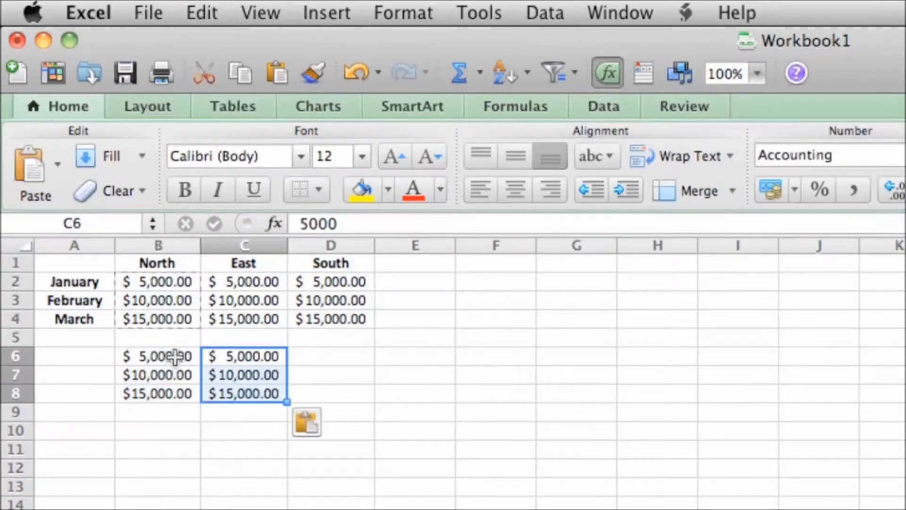
{"action": "left_click", "coordinate": [202, 12]}
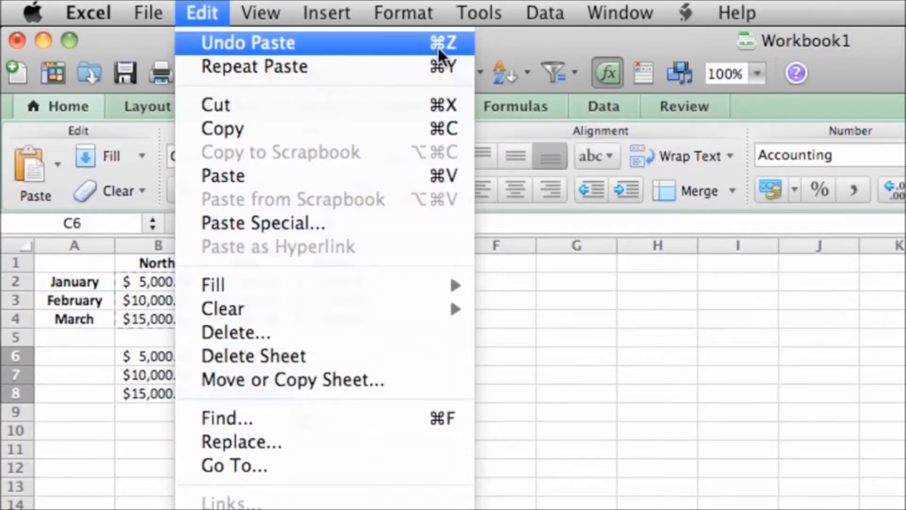
{"action": "left_click", "coordinate": [413, 41]}
{"action": "left_click", "coordinate": [203, 12]}
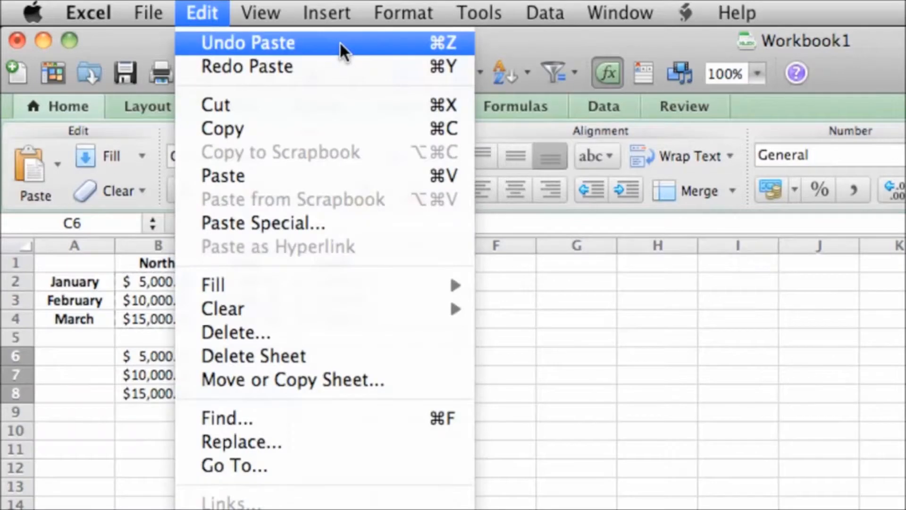
{"action": "left_click", "coordinate": [339, 42]}
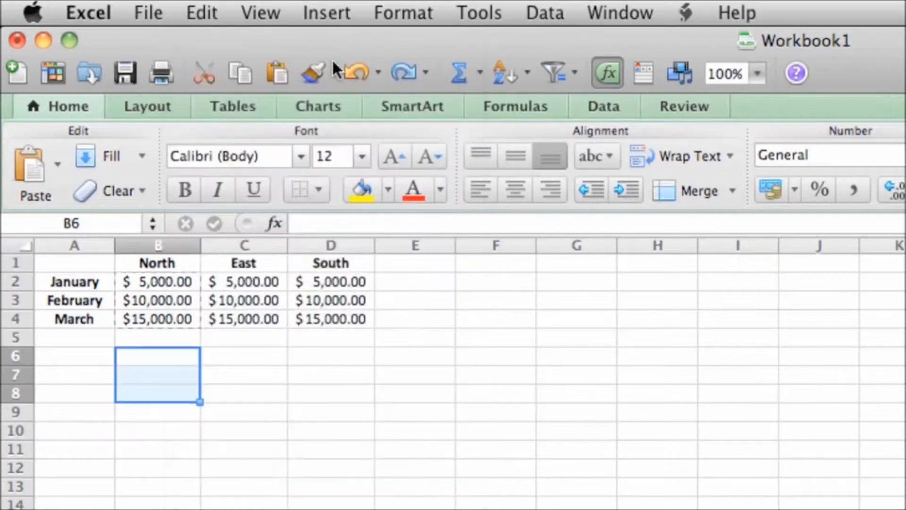
{"action": "left_click", "coordinate": [213, 341]}
{"action": "key", "text": "Escape"}
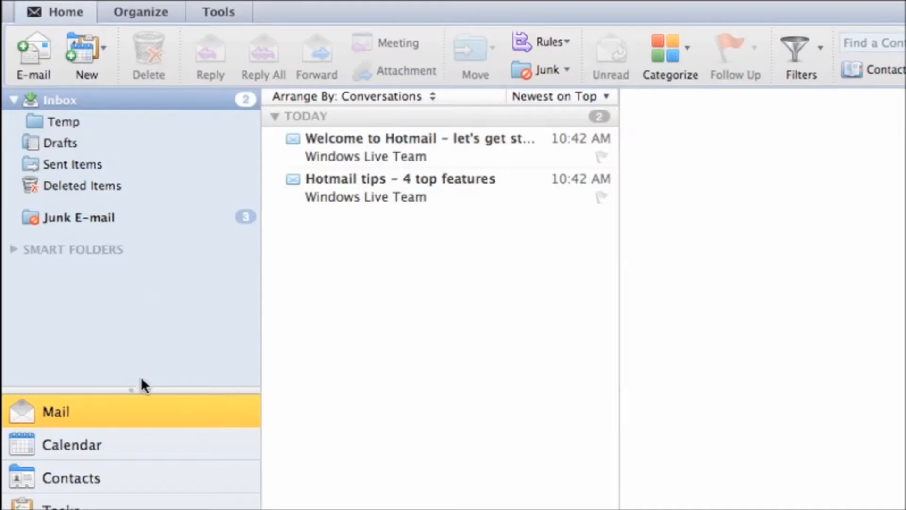
Switch to the Calendar in Work Week view, showing July 26 – July 30, 2010.
{"action": "left_click", "coordinate": [128, 439]}
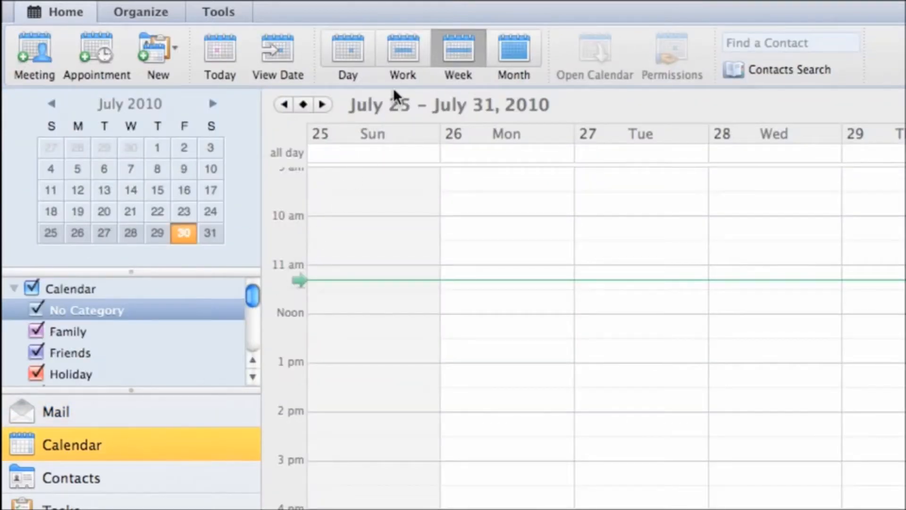
{"action": "left_click", "coordinate": [409, 48]}
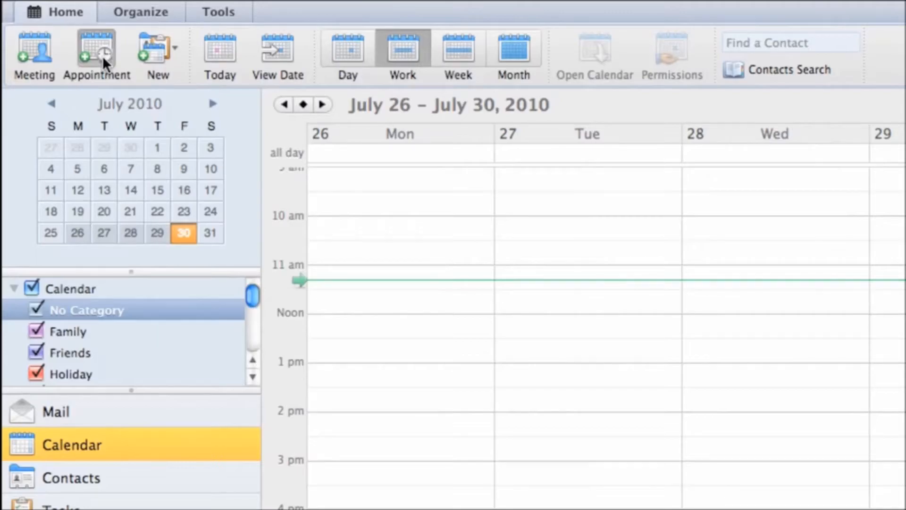
Create a new appointment 'Discuss new store opening' located in Conf Room 123.
{"action": "left_click", "coordinate": [103, 55]}
{"action": "type", "text": "Discuss new store o"}
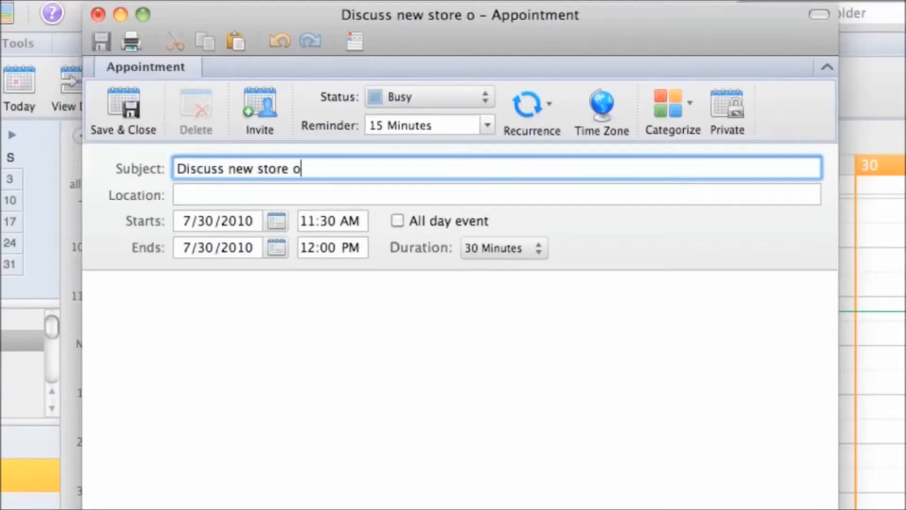
{"action": "type", "text": "pening"}
{"action": "key", "text": "Tab"}
{"action": "type", "text": "Conf Room 123"}
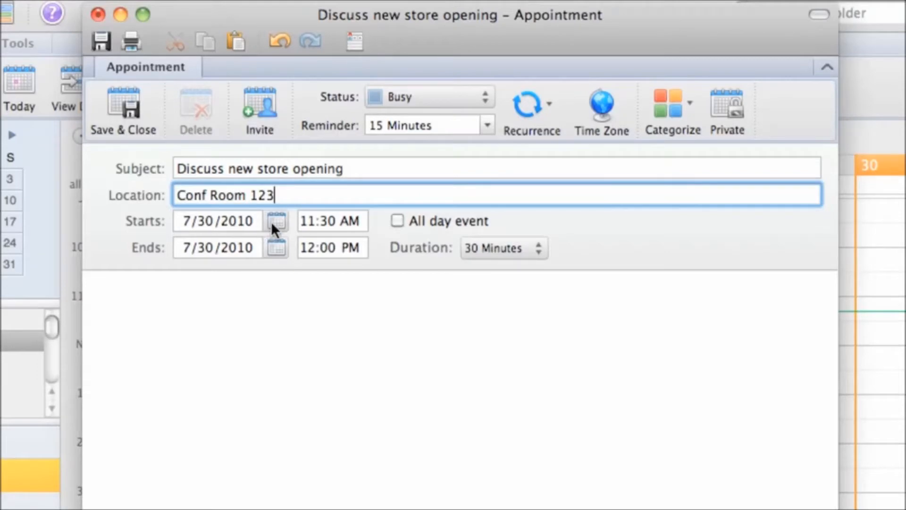
Set it to start Monday, August 2, 2010 at 11:00 AM, lasting 1 hour.
{"action": "left_click", "coordinate": [273, 222]}
{"action": "left_click", "coordinate": [215, 263]}
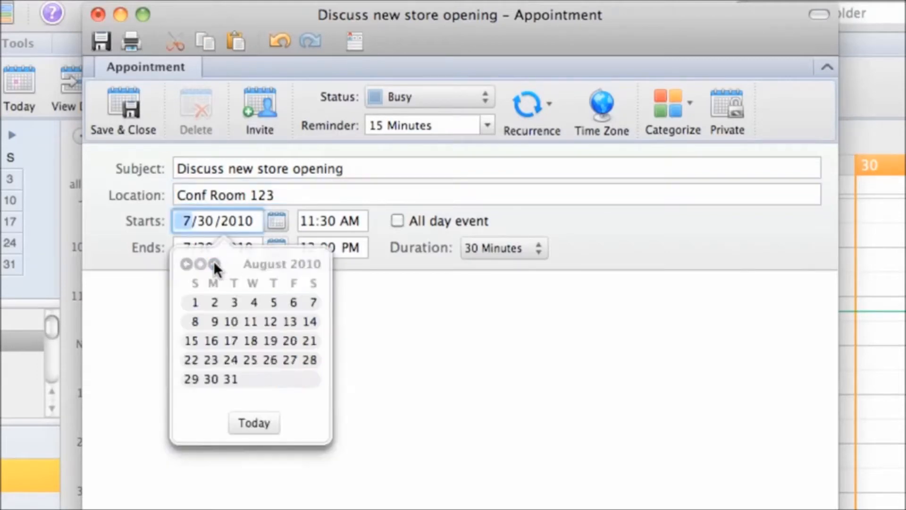
{"action": "left_click", "coordinate": [216, 304]}
{"action": "left_click", "coordinate": [473, 252]}
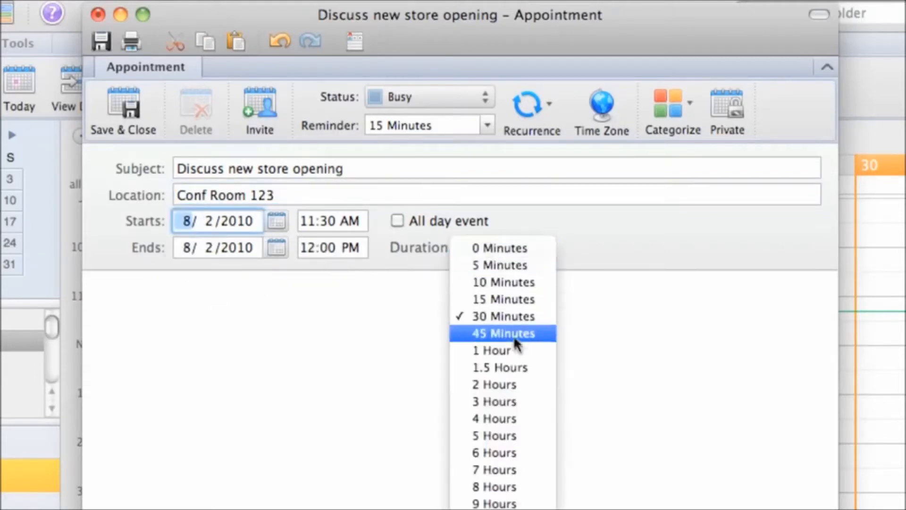
{"action": "left_click", "coordinate": [518, 350]}
{"action": "left_click", "coordinate": [327, 221]}
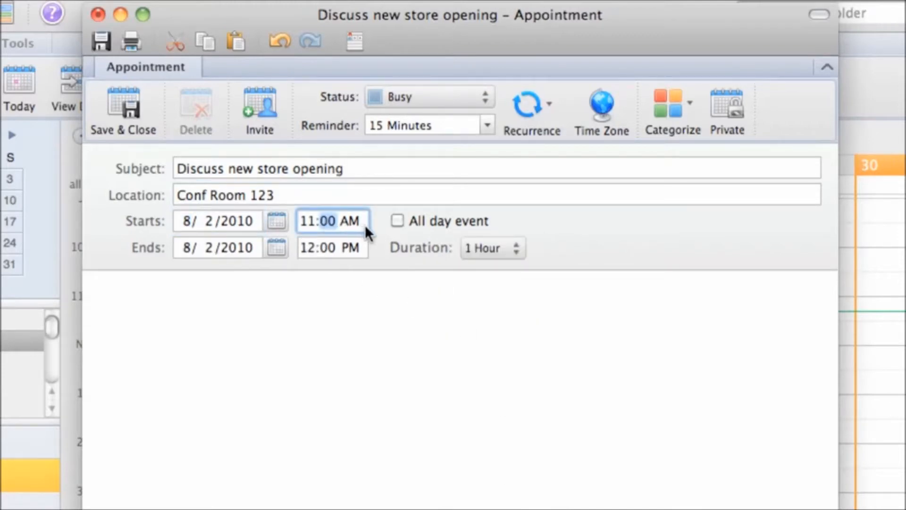
Make it recur every Monday with a 30-minute reminder and the note 'Please bring the agenda document I sent.'.
{"action": "left_click", "coordinate": [544, 113]}
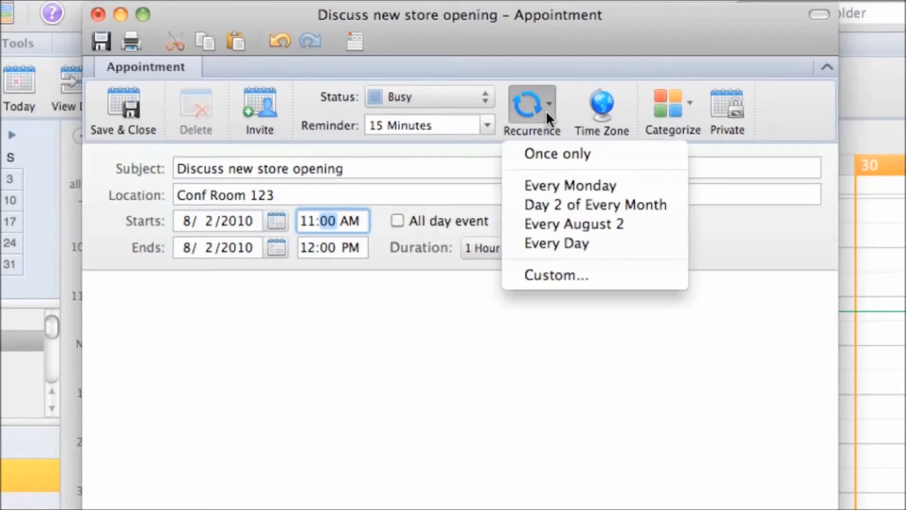
{"action": "left_click", "coordinate": [626, 182]}
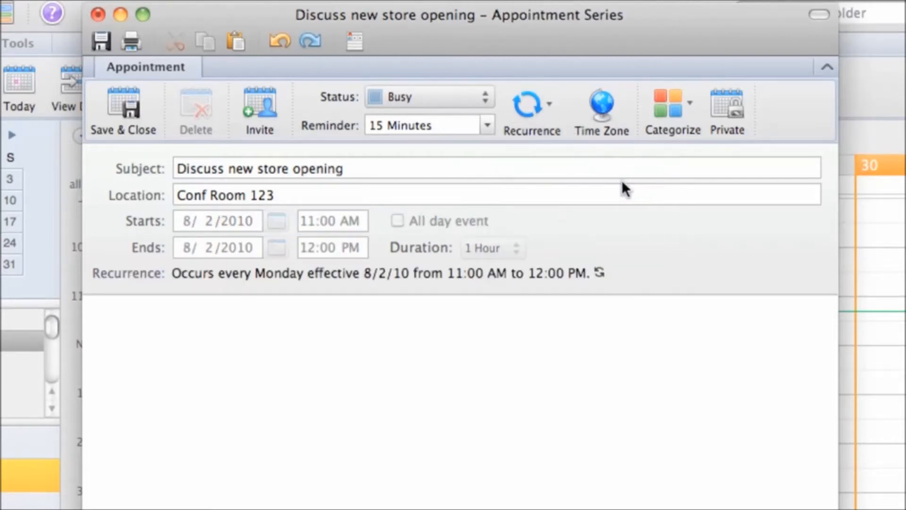
{"action": "left_click", "coordinate": [488, 125]}
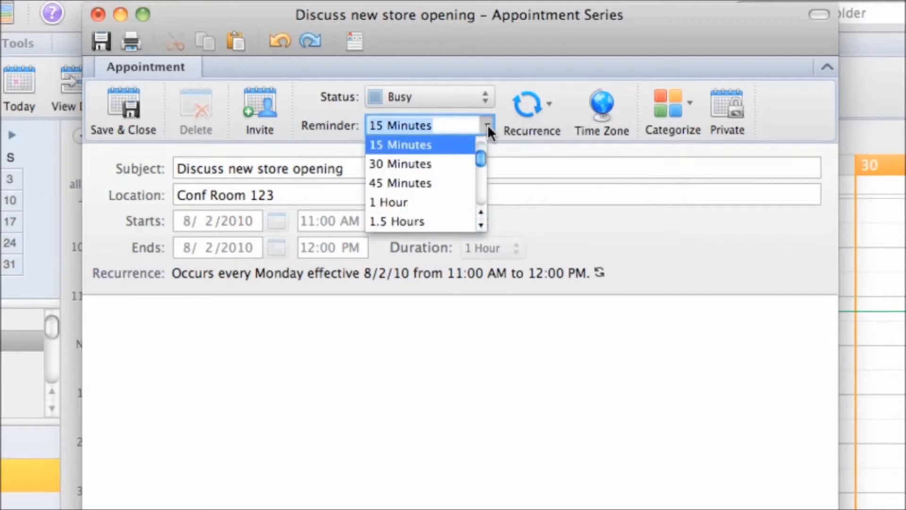
{"action": "left_click", "coordinate": [451, 163]}
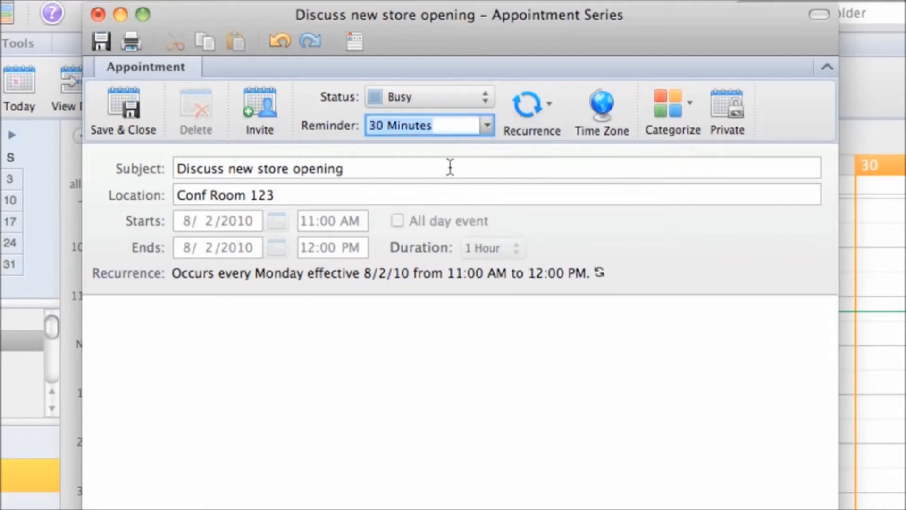
{"action": "left_click", "coordinate": [253, 319]}
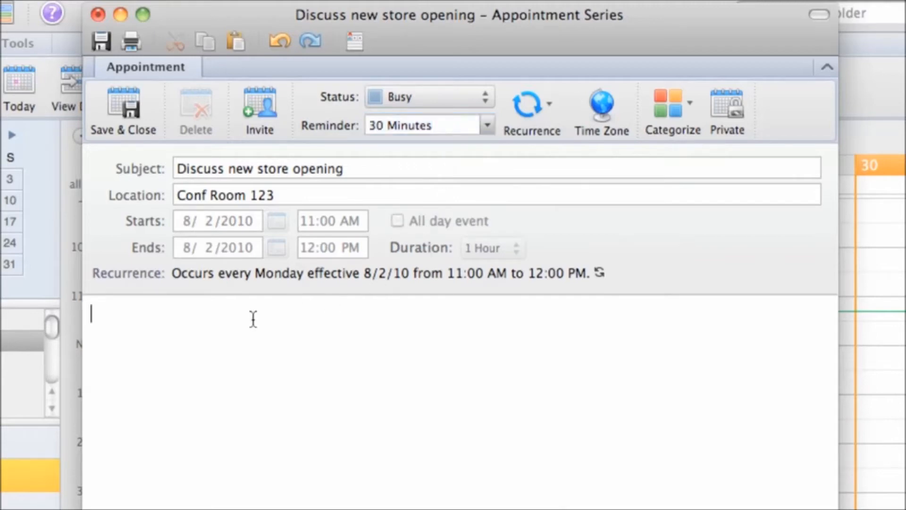
{"action": "type", "text": "Please bri"}
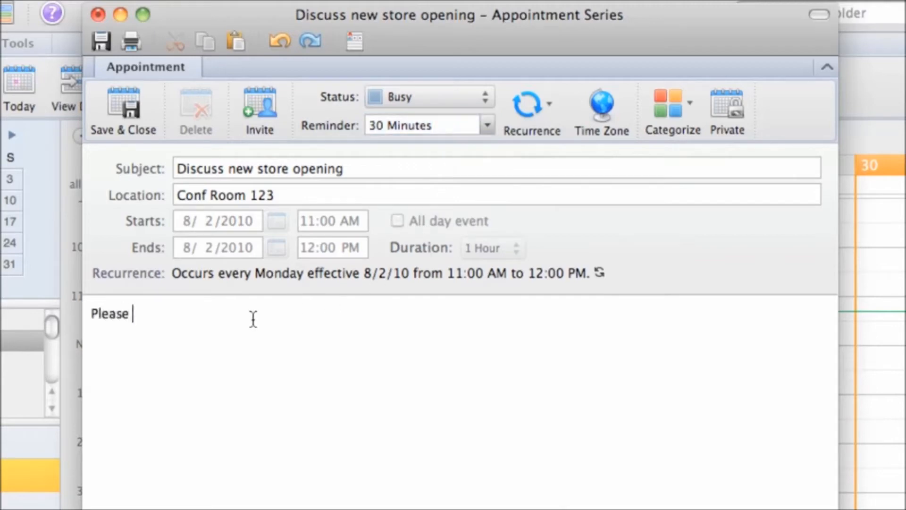
{"action": "type", "text": "ng the agenda document I s"}
{"action": "type", "text": "ent."}
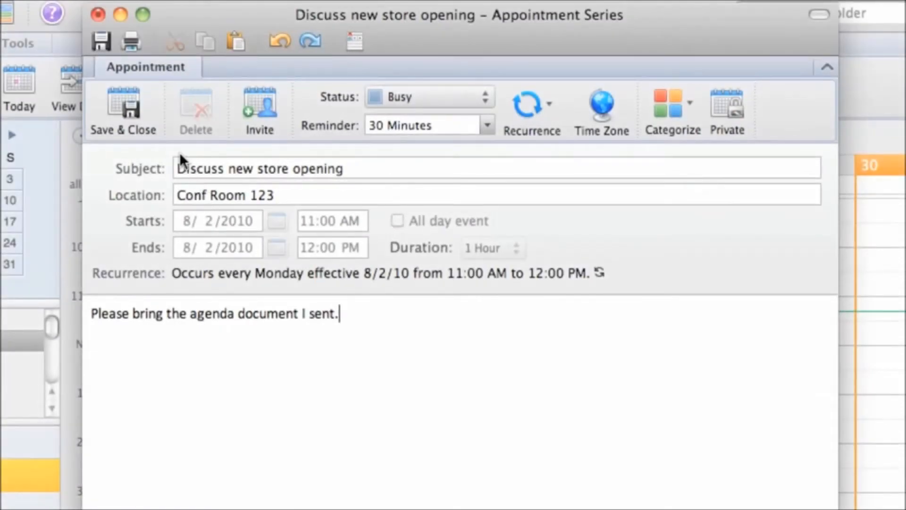
Save the appointment and move its August 2 occurrence from 11:00 AM to 1:00–2:00 PM.
{"action": "left_click", "coordinate": [140, 99]}
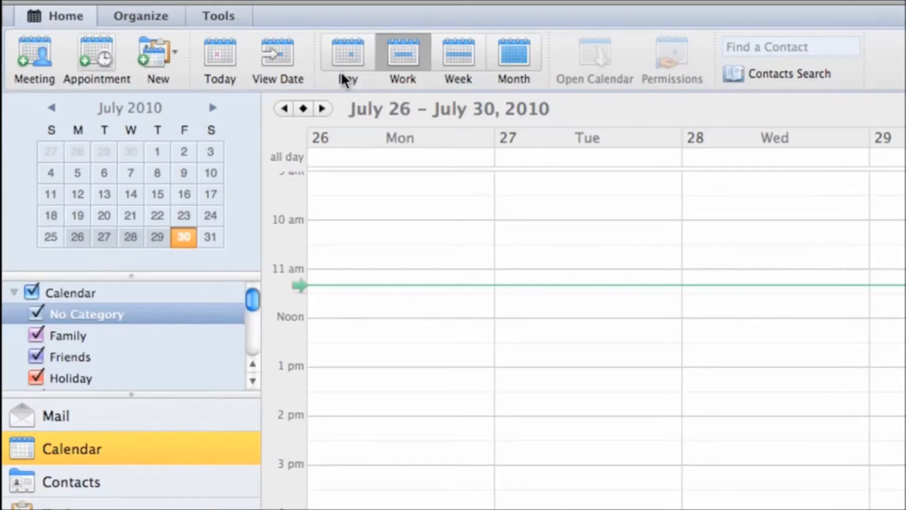
{"action": "left_click", "coordinate": [323, 108]}
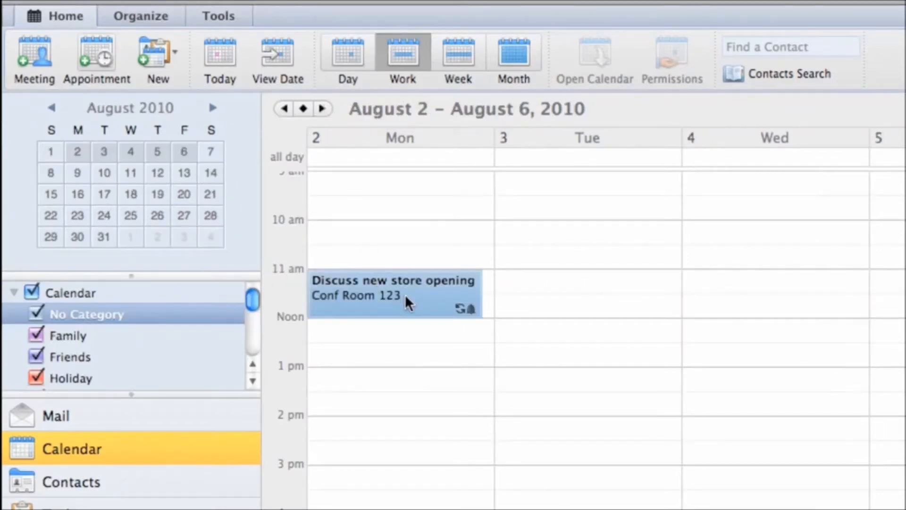
{"action": "left_click_drag", "start_coordinate": [405, 294], "coordinate": [407, 393]}
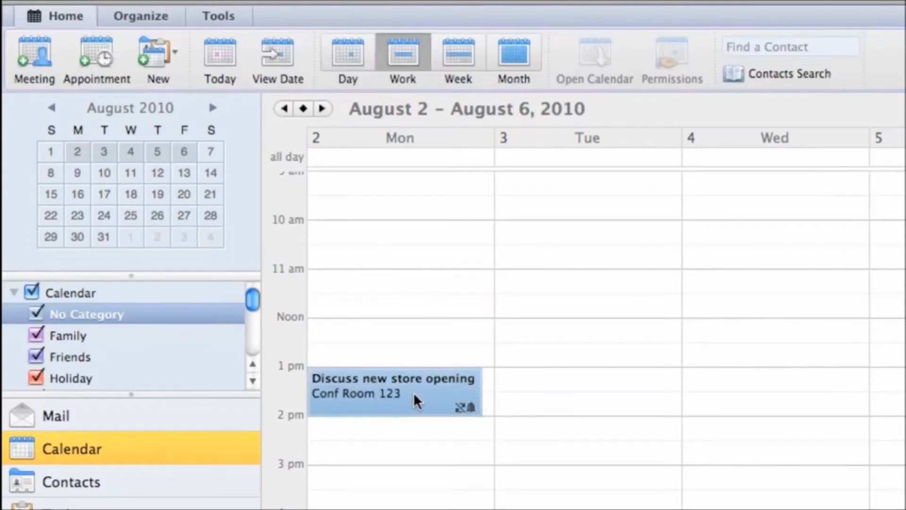
{"action": "double_click", "coordinate": [414, 392]}
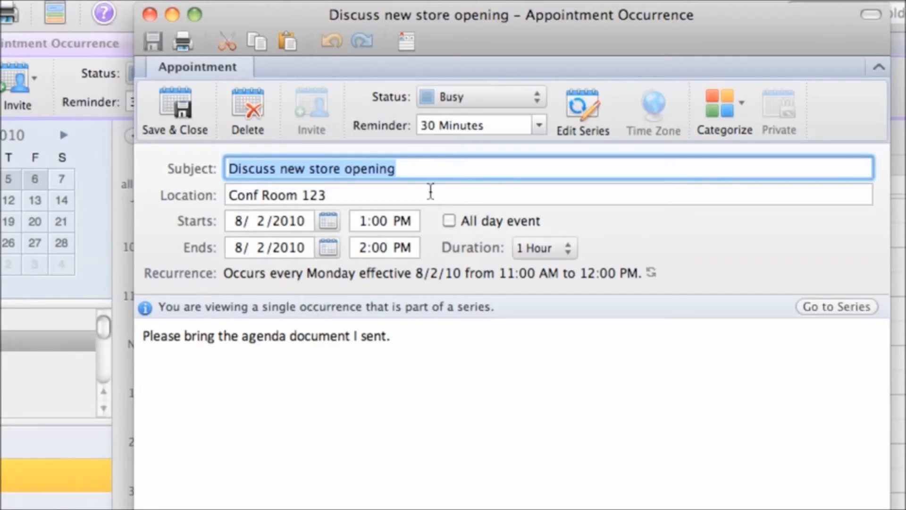
{"action": "left_click", "coordinate": [188, 103]}
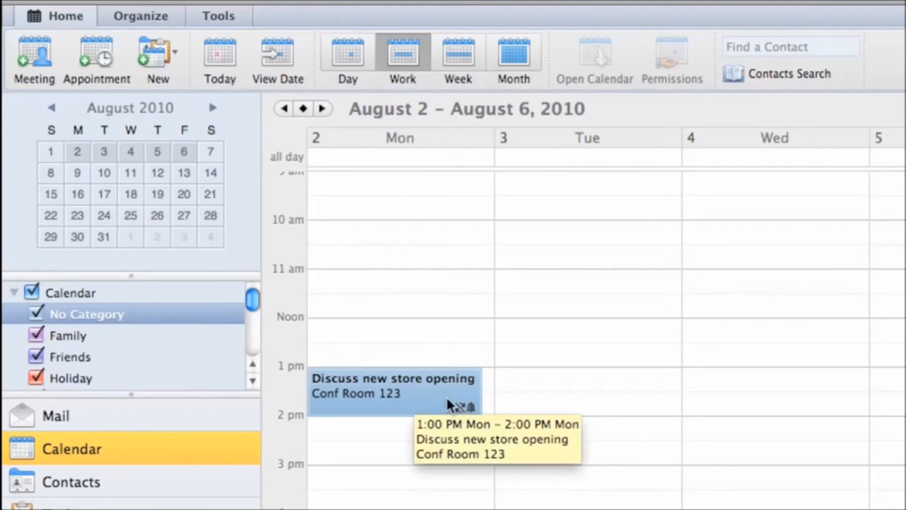
{"action": "left_click", "coordinate": [439, 393]}
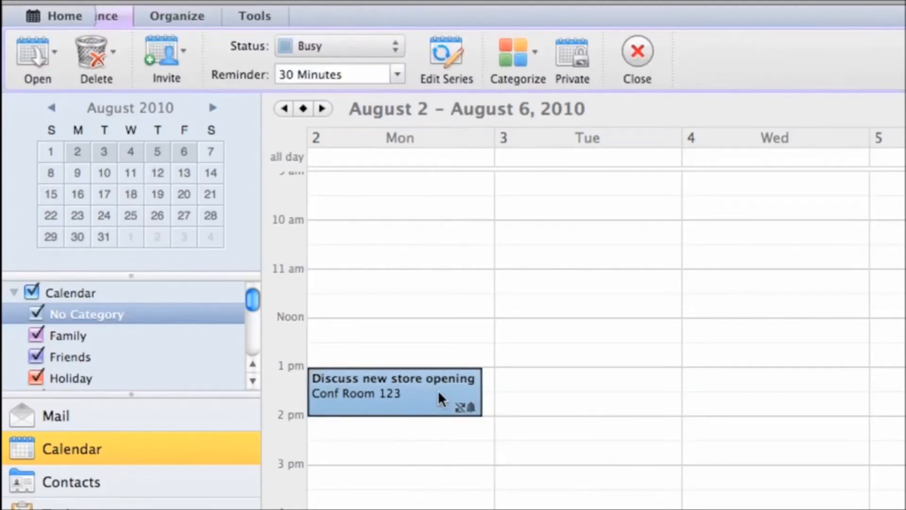